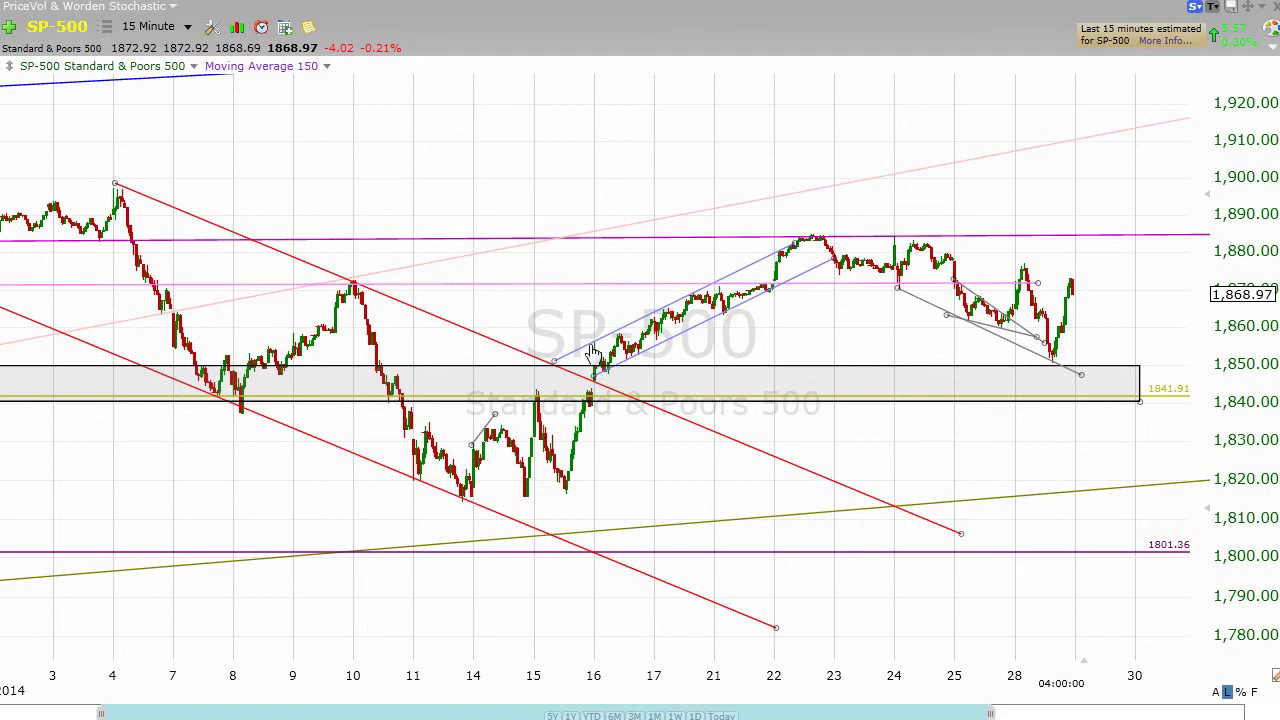
# - Extend the visible date range of the 15-minute SP-500 chart back to March 31
pyautogui.moveTo(409, 247)
pyautogui.moveTo(100, 713); pyautogui.dragTo(3, 713)
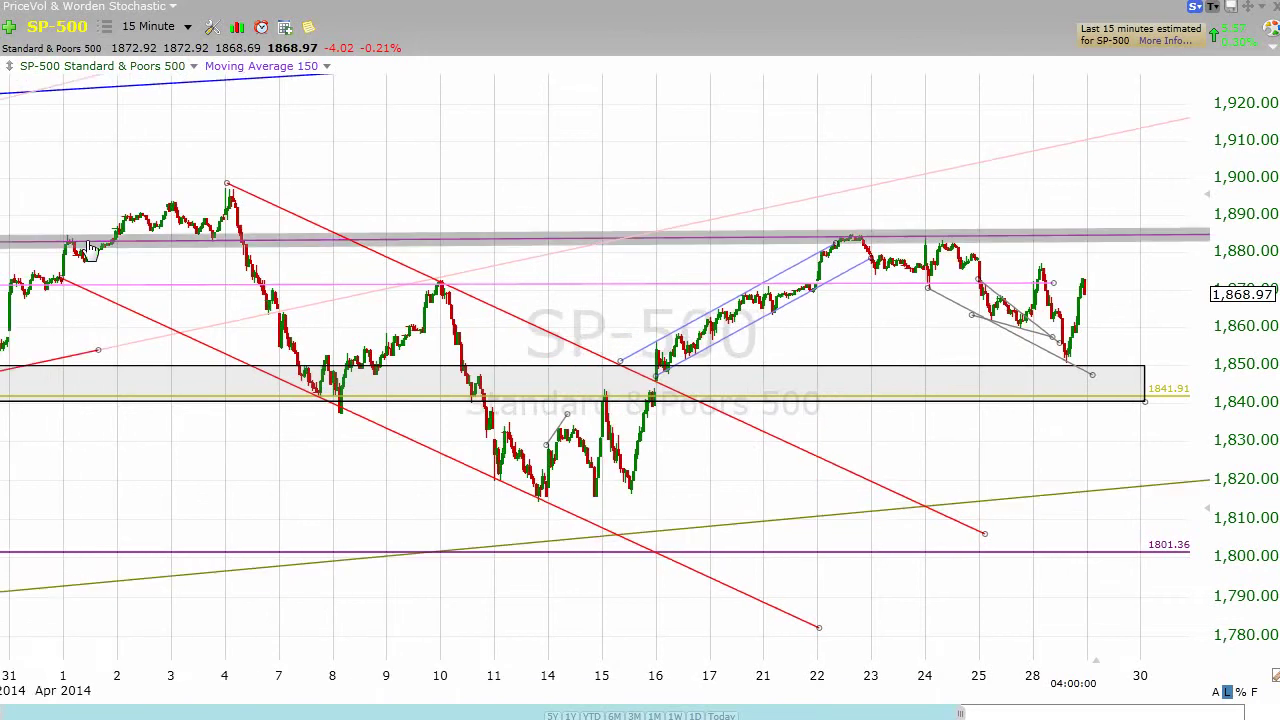
pyautogui.moveTo(104, 248)
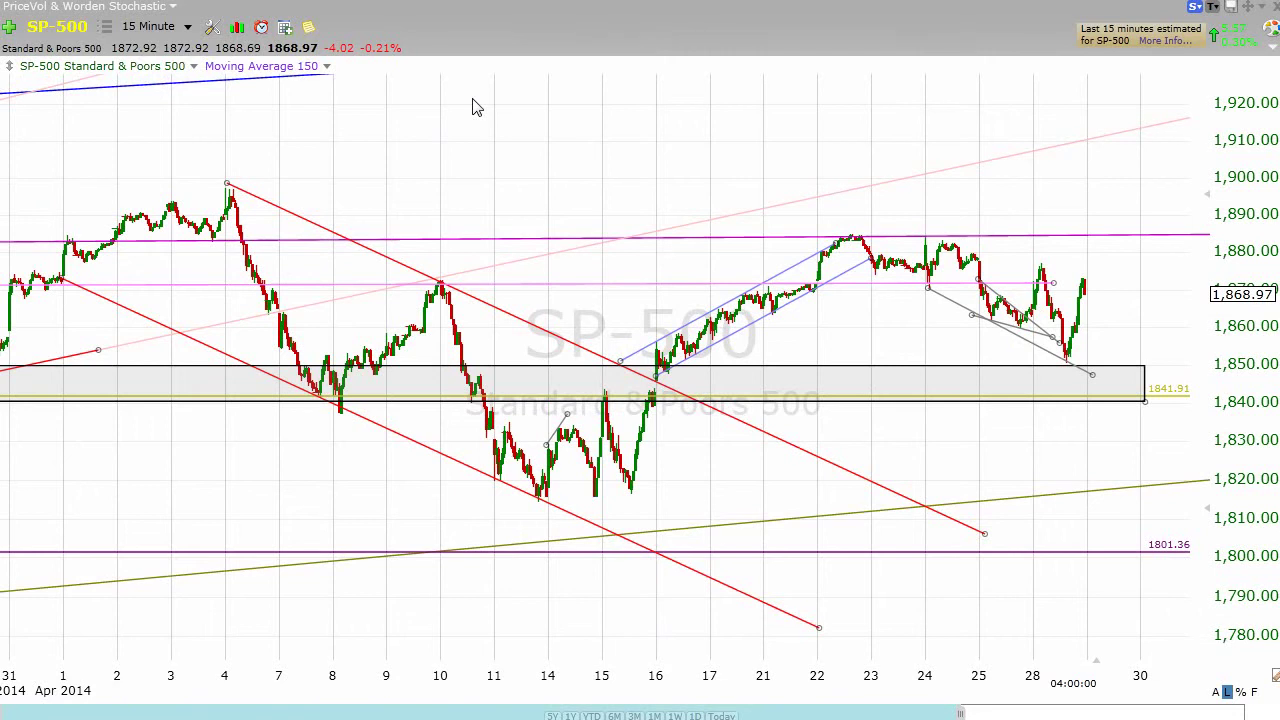
# - Step the chart's time frame through 30 Minute and 10 Minute to 5 Minute
pyautogui.moveTo(470, 245)
pyautogui.click(180, 28)
pyautogui.click(153, 173)
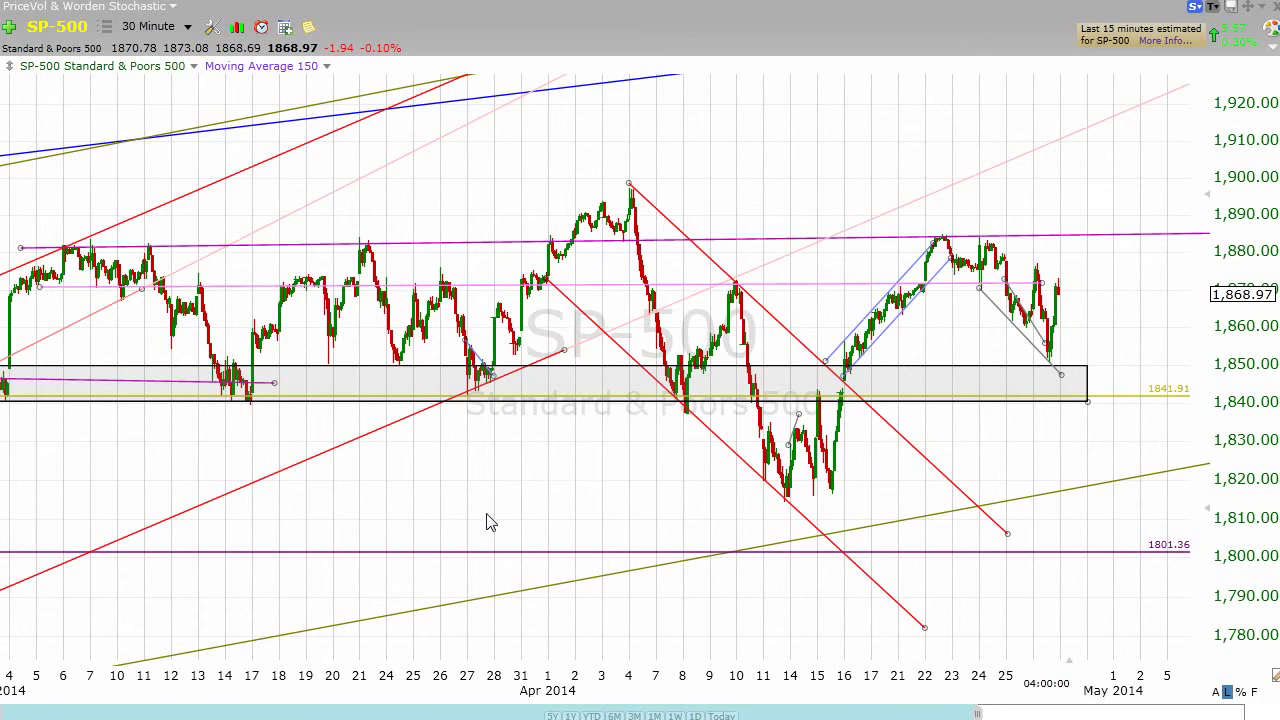
pyautogui.click(175, 35)
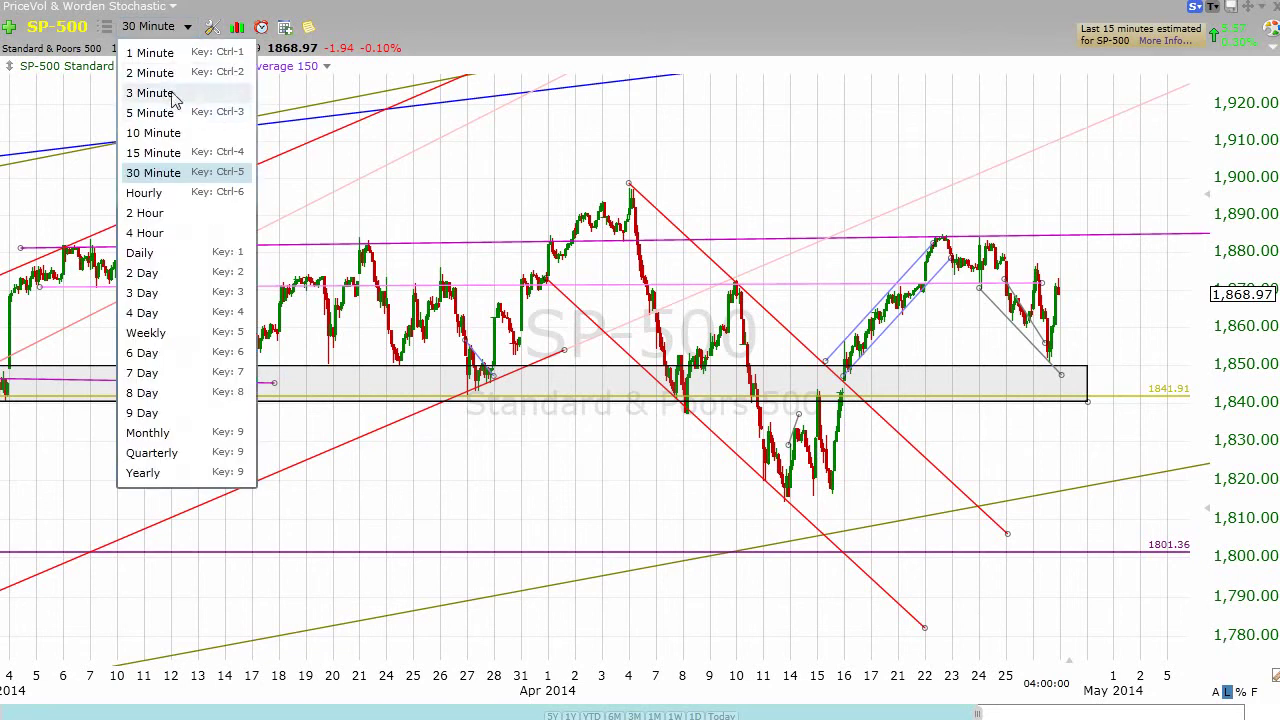
pyautogui.click(155, 132)
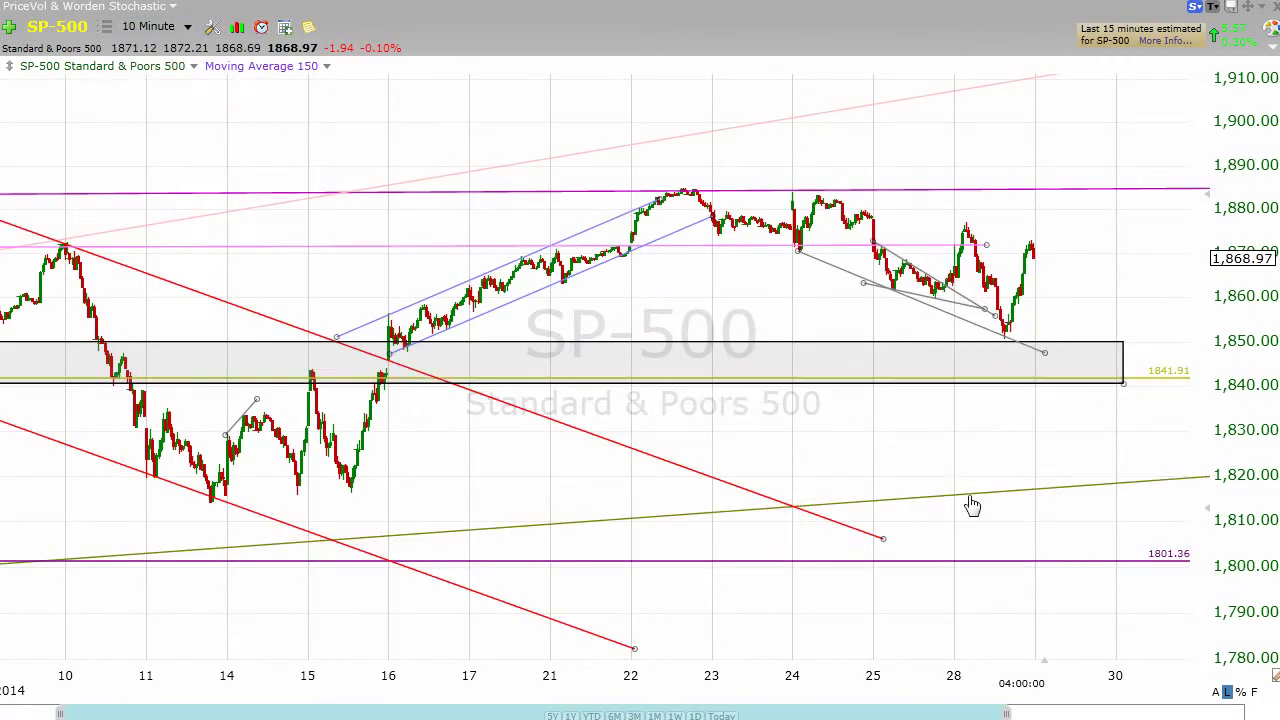
pyautogui.moveTo(972, 506)
pyautogui.click(150, 26)
pyautogui.click(182, 114)
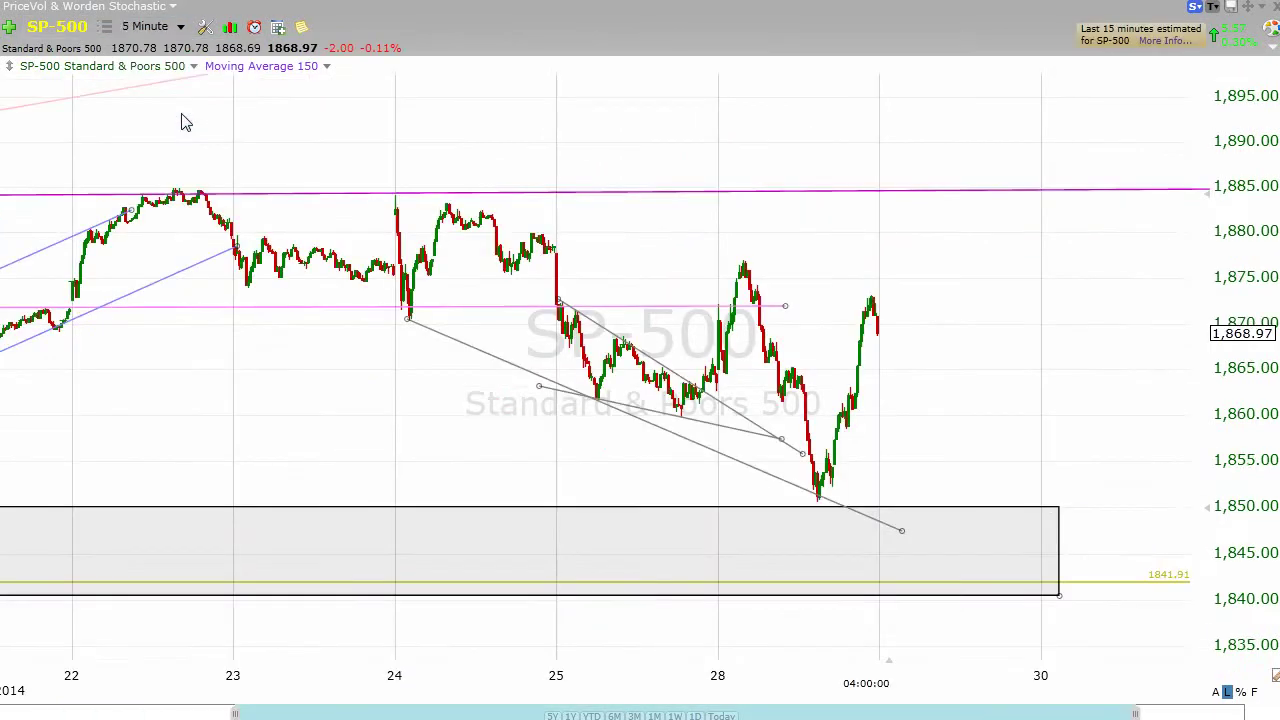
# - Move the end of the upper April 25 wedge line onto the lower line's end and recolor it light blue
pyautogui.moveTo(802, 454); pyautogui.dragTo(785, 448)
pyautogui.rightClick(667, 370)
pyautogui.click(745, 388)
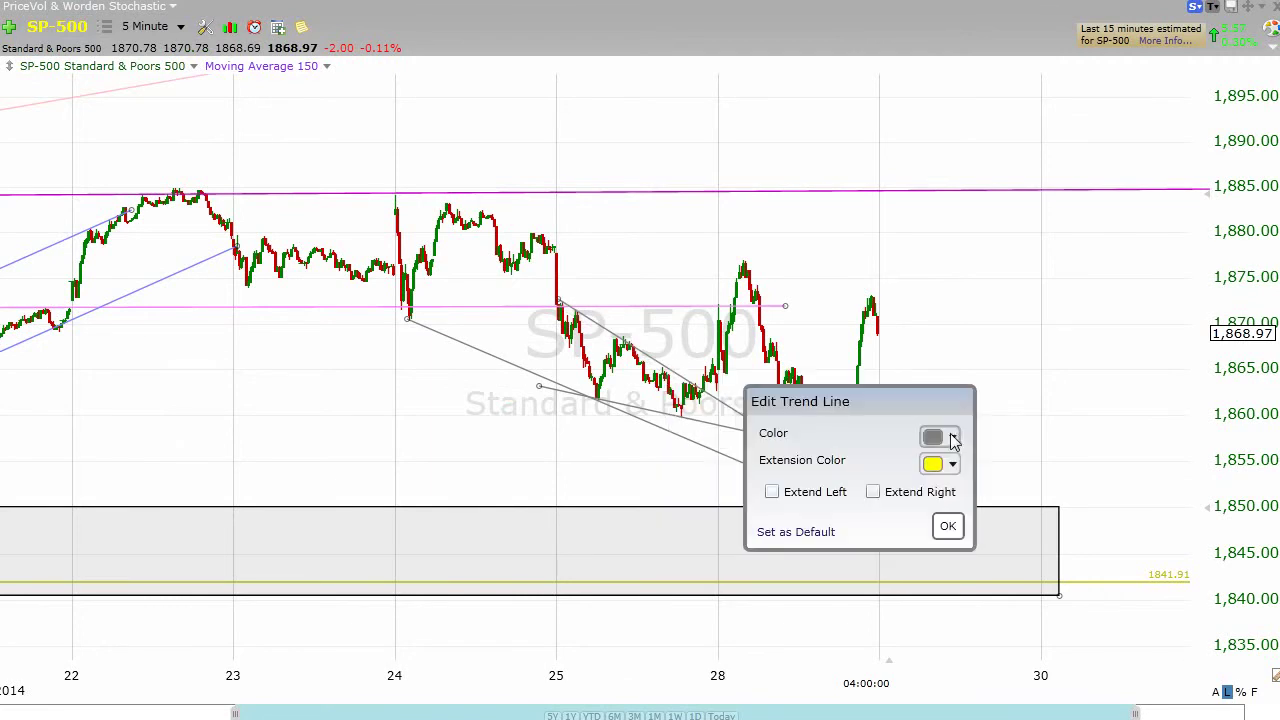
pyautogui.click(940, 436)
pyautogui.click(1086, 555)
pyautogui.click(946, 527)
# - Recolor the lower line of the April 25 wedge light blue to match the upper one
pyautogui.rightClick(727, 437)
pyautogui.click(797, 444)
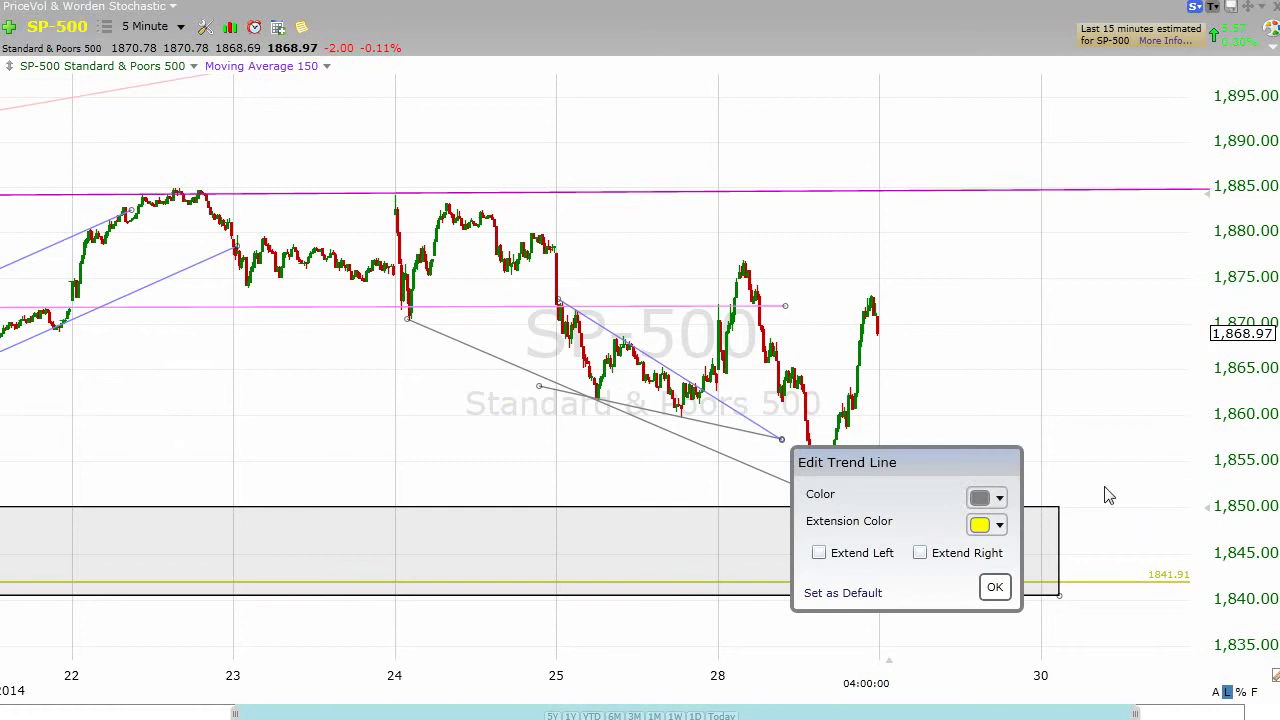
pyautogui.click(1000, 497)
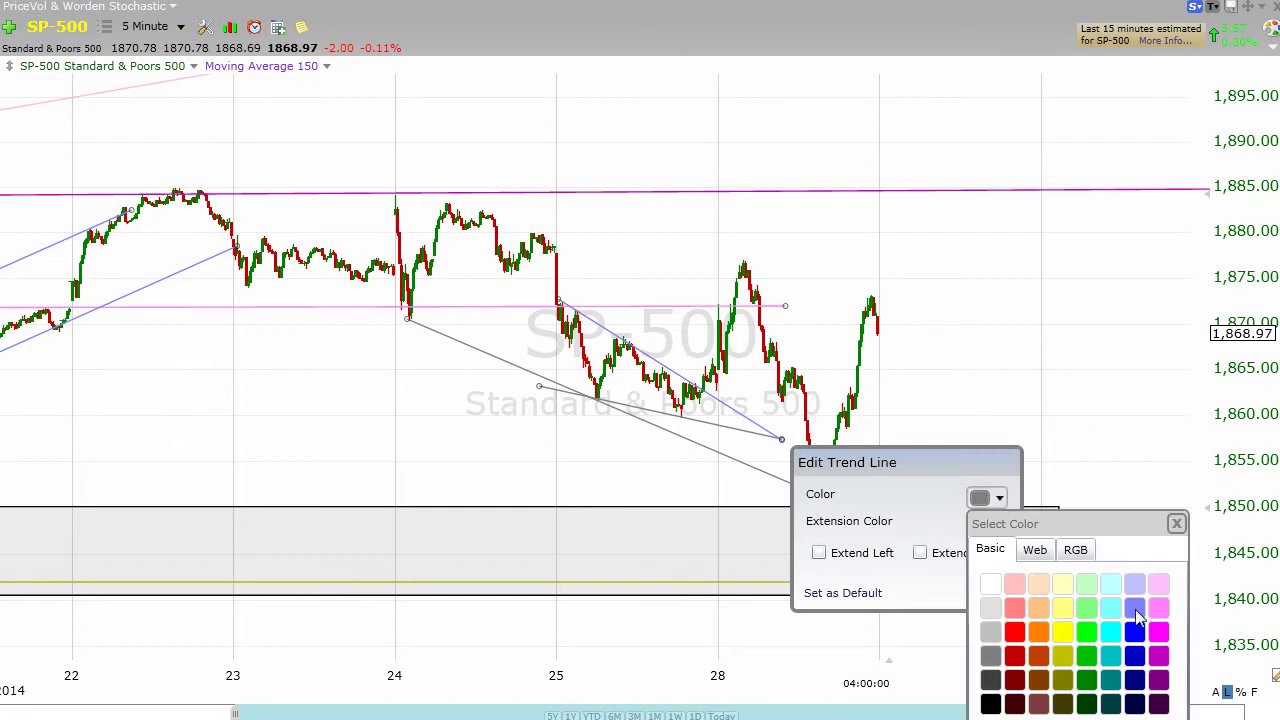
pyautogui.click(1135, 608)
pyautogui.click(996, 590)
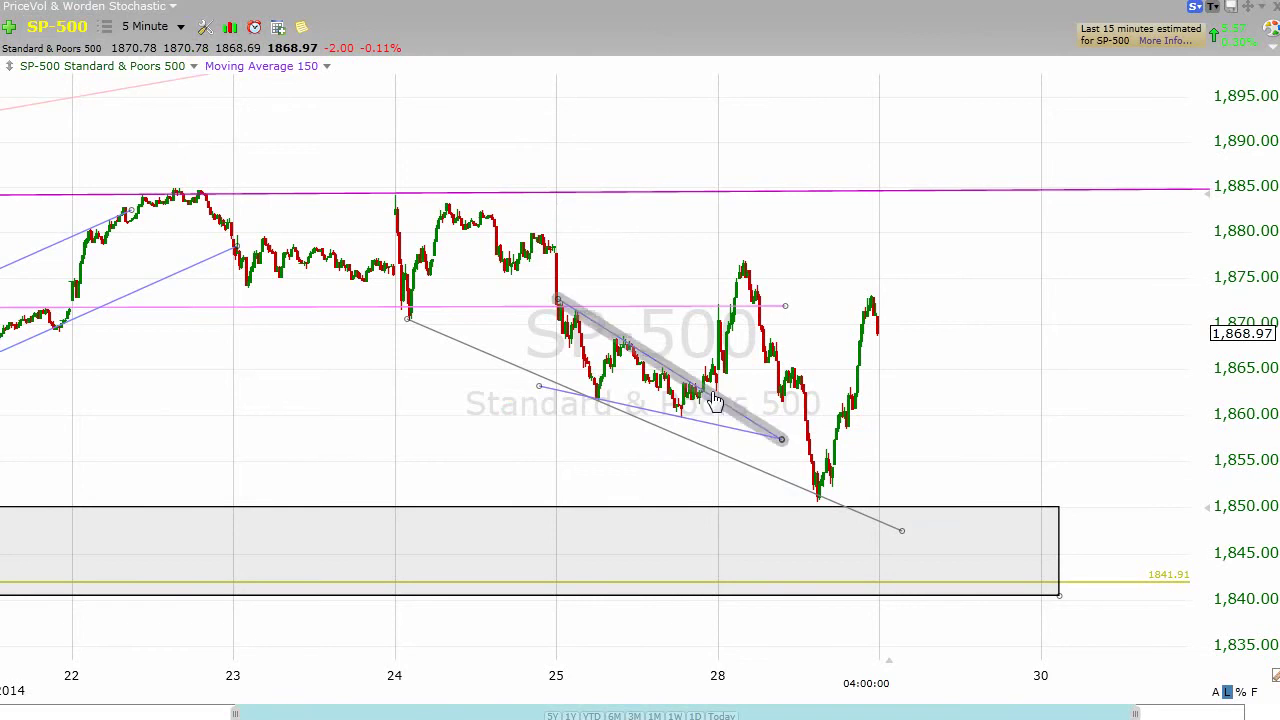
# - Read the price levels of the April 28 high, the day's low and the late-session high with the crosshair
pyautogui.moveTo(714, 398)
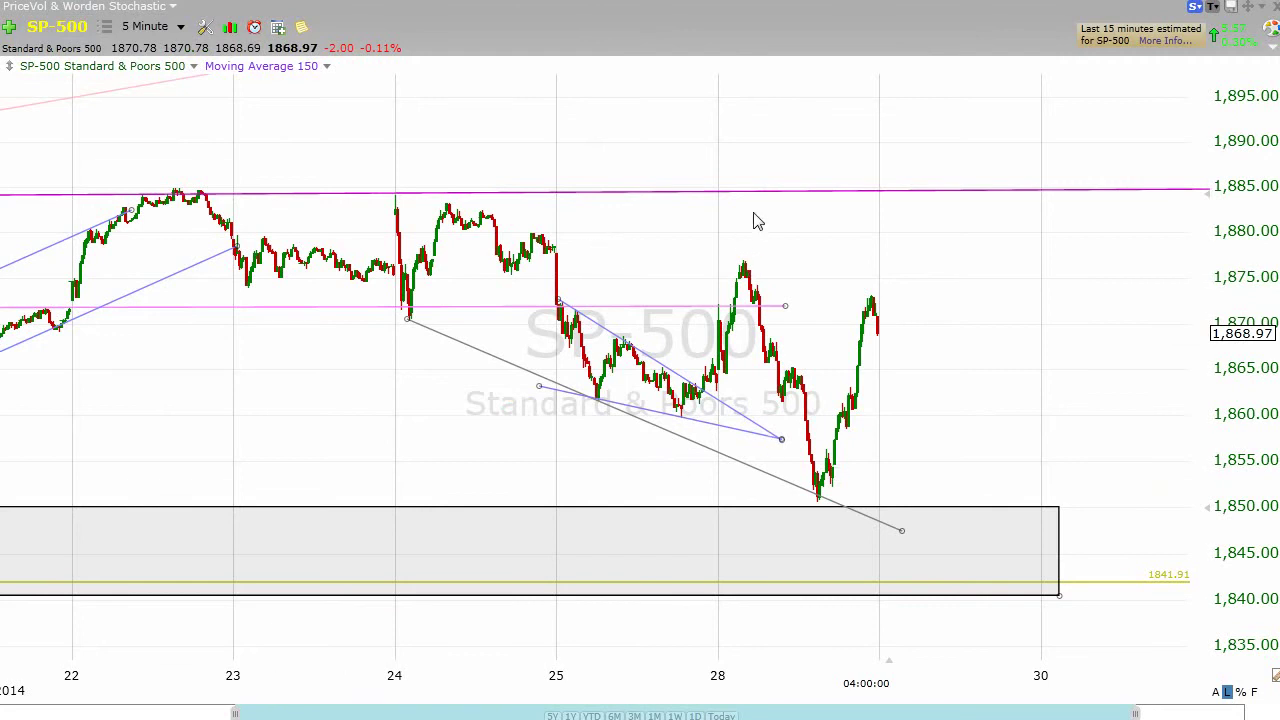
pyautogui.click(778, 260)
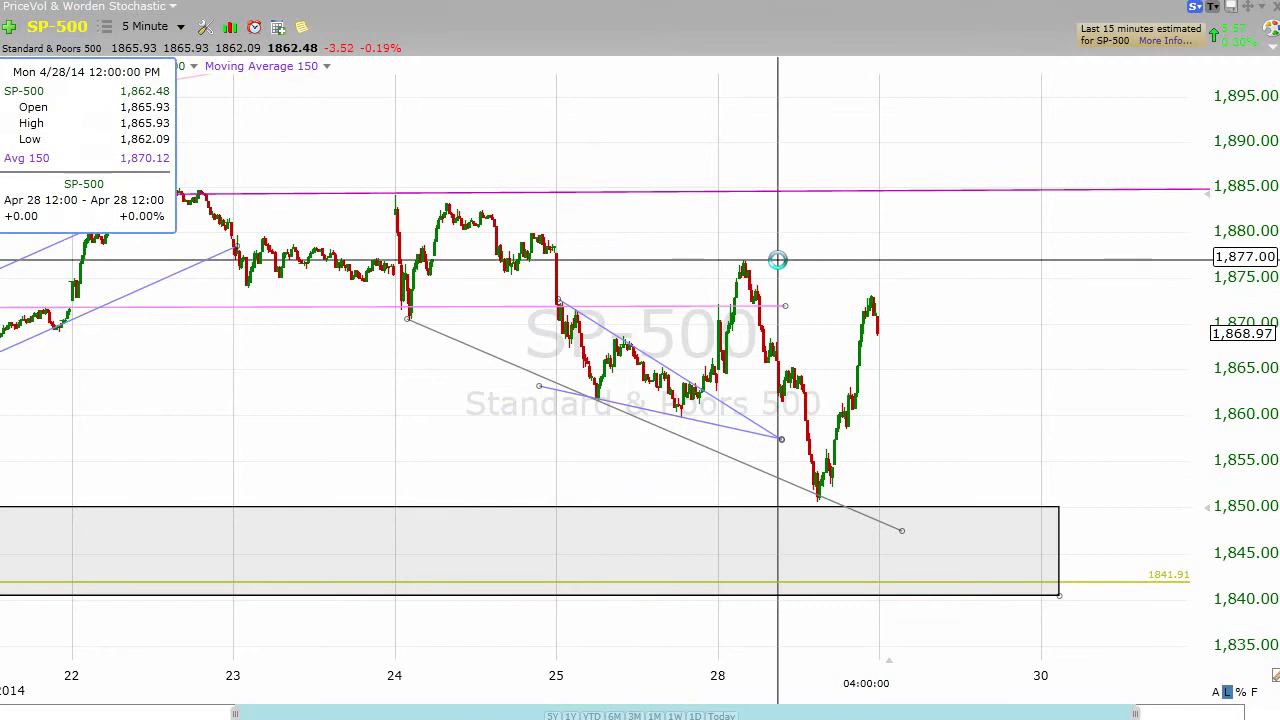
pyautogui.moveTo(778, 260); pyautogui.dragTo(775, 262)
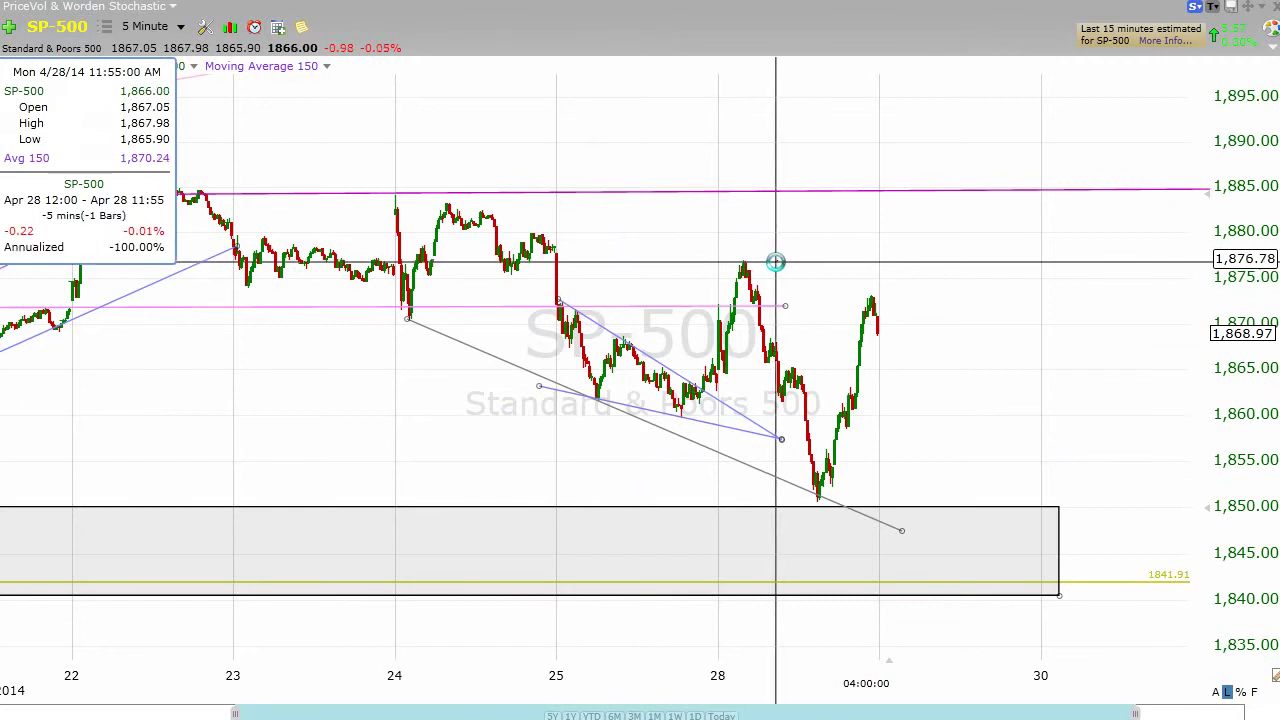
pyautogui.moveTo(775, 262); pyautogui.dragTo(775, 262)
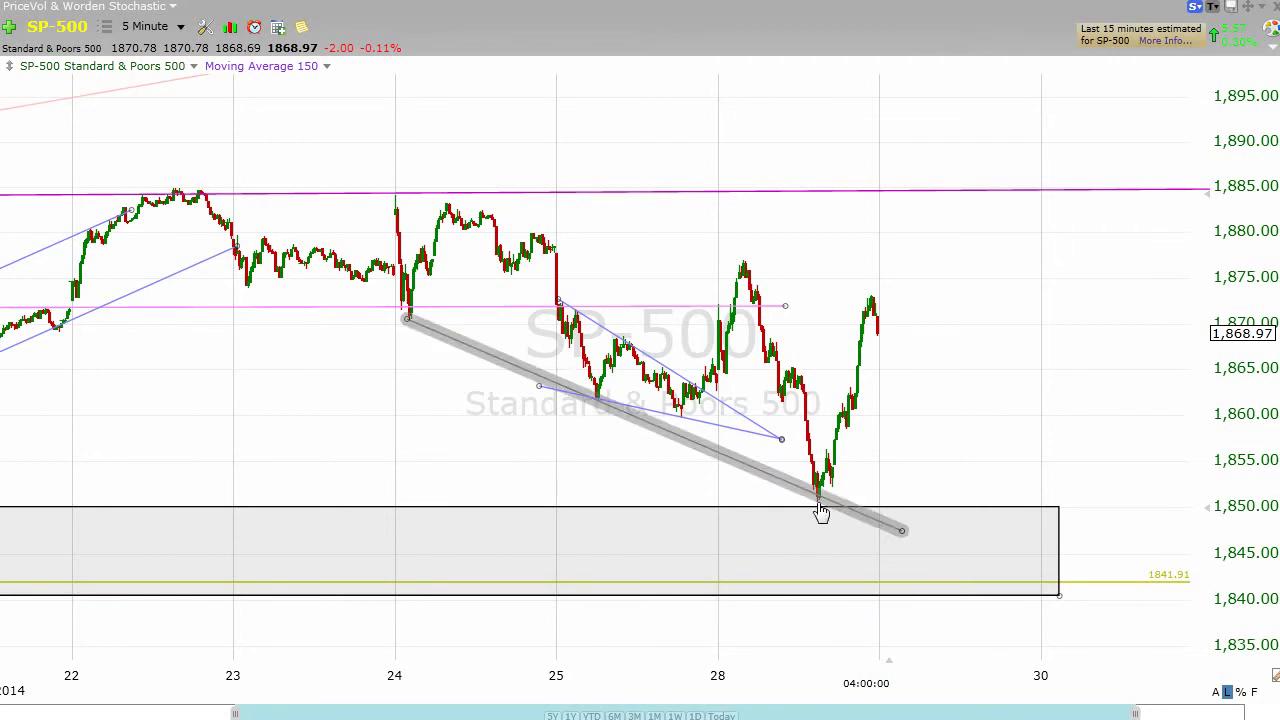
pyautogui.moveTo(898, 481); pyautogui.dragTo(903, 501)
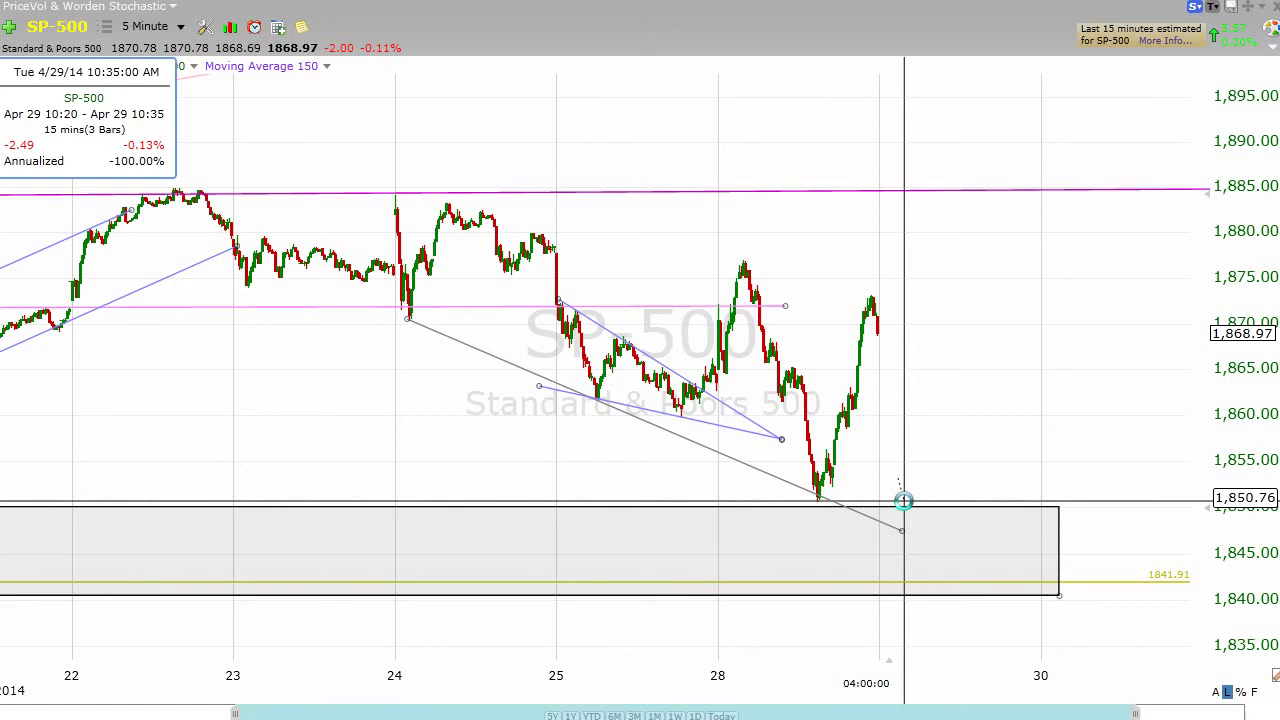
pyautogui.moveTo(903, 501); pyautogui.dragTo(908, 511)
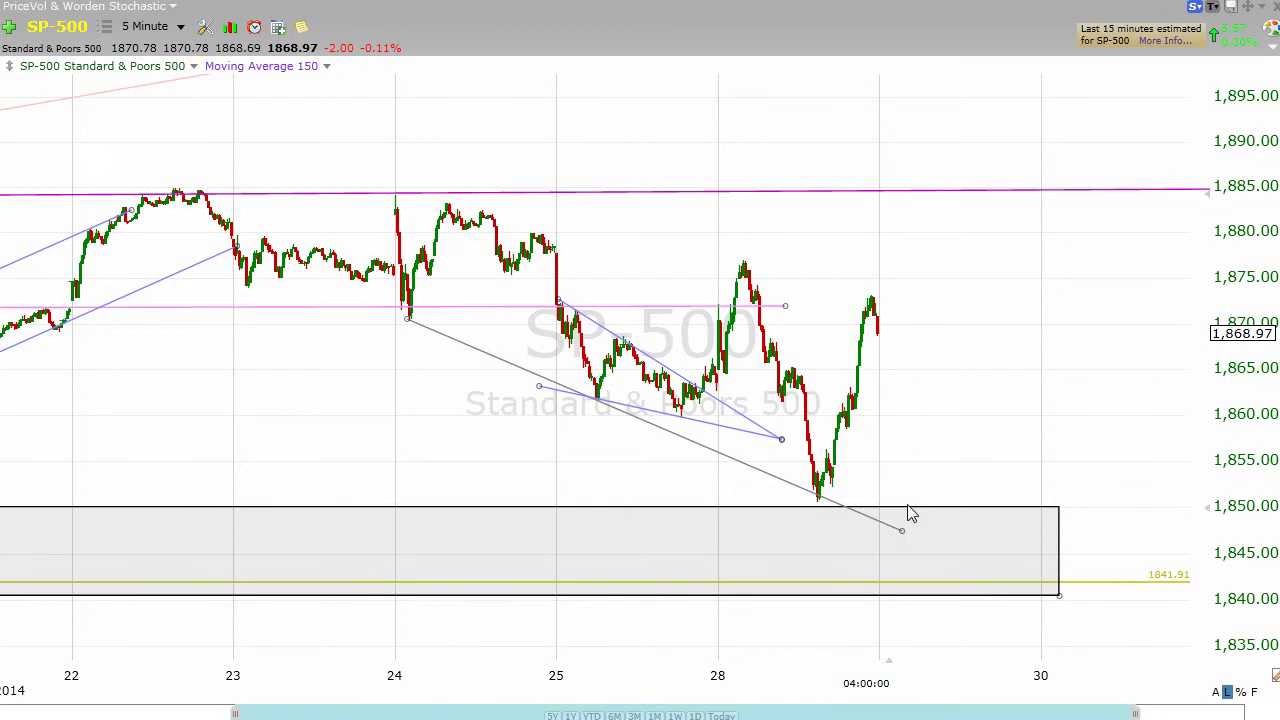
pyautogui.moveTo(885, 530)
pyautogui.moveTo(984, 207)
pyautogui.moveTo(903, 312); pyautogui.dragTo(908, 297)
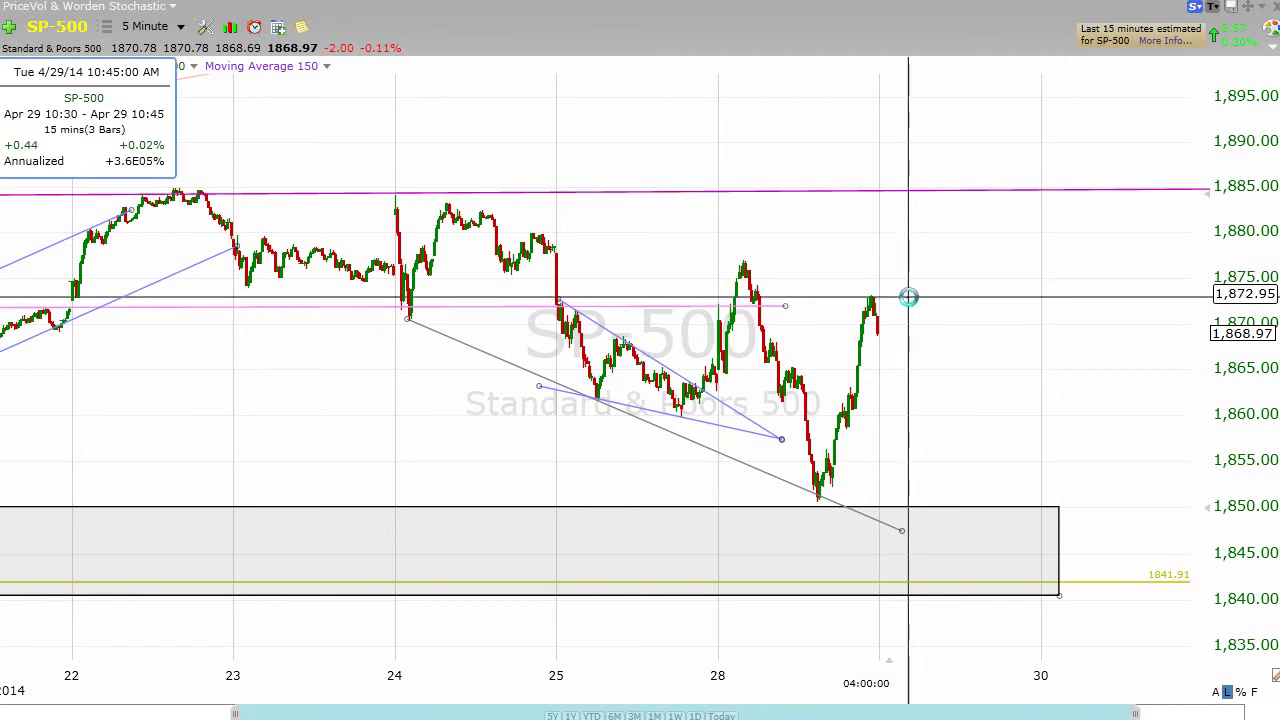
pyautogui.moveTo(908, 297); pyautogui.dragTo(909, 297)
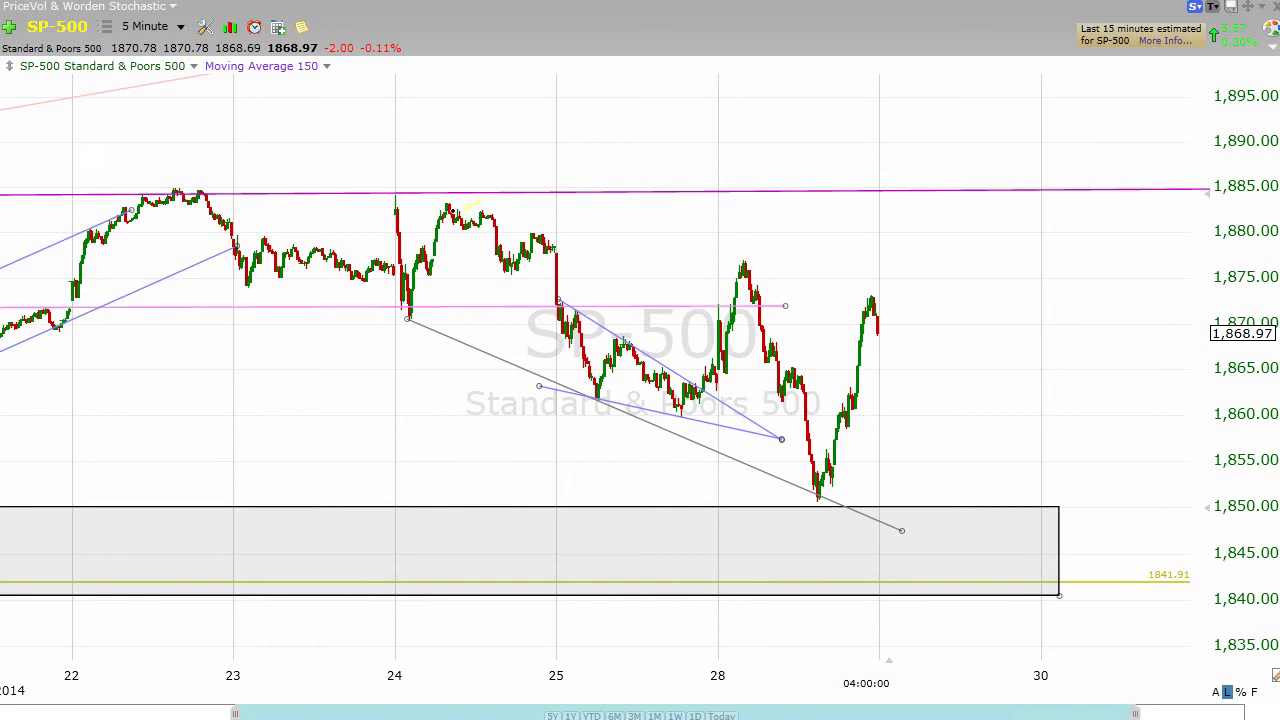
# - Draw a falling trend line from the April 24 high across the April 28 highs and switch the time frame to Hourly
pyautogui.moveTo(447, 207); pyautogui.dragTo(1075, 338)
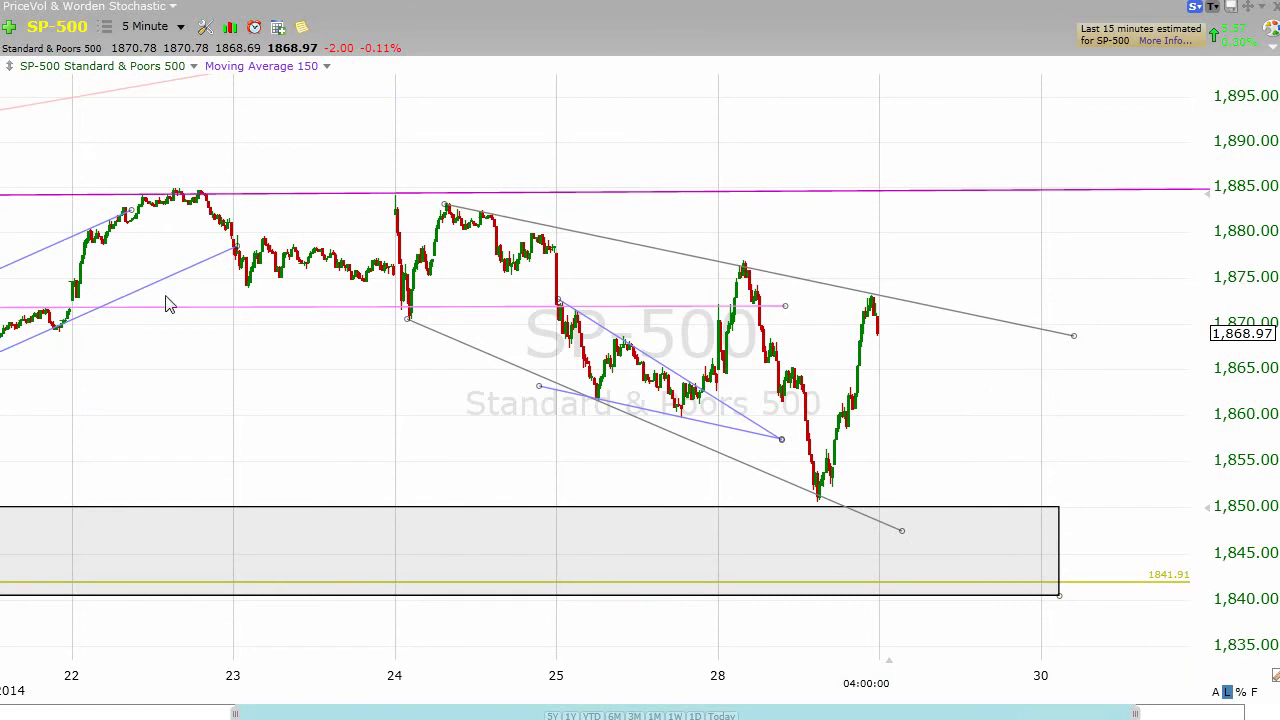
pyautogui.click(160, 28)
pyautogui.click(160, 193)
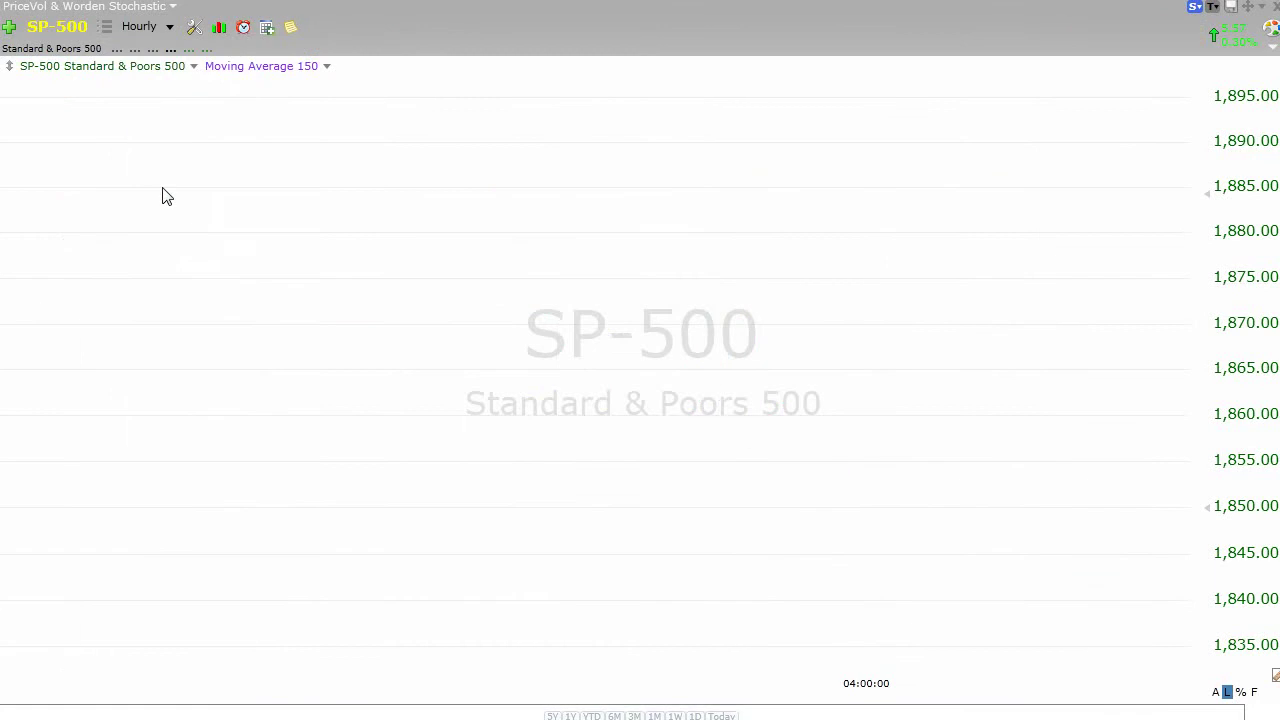
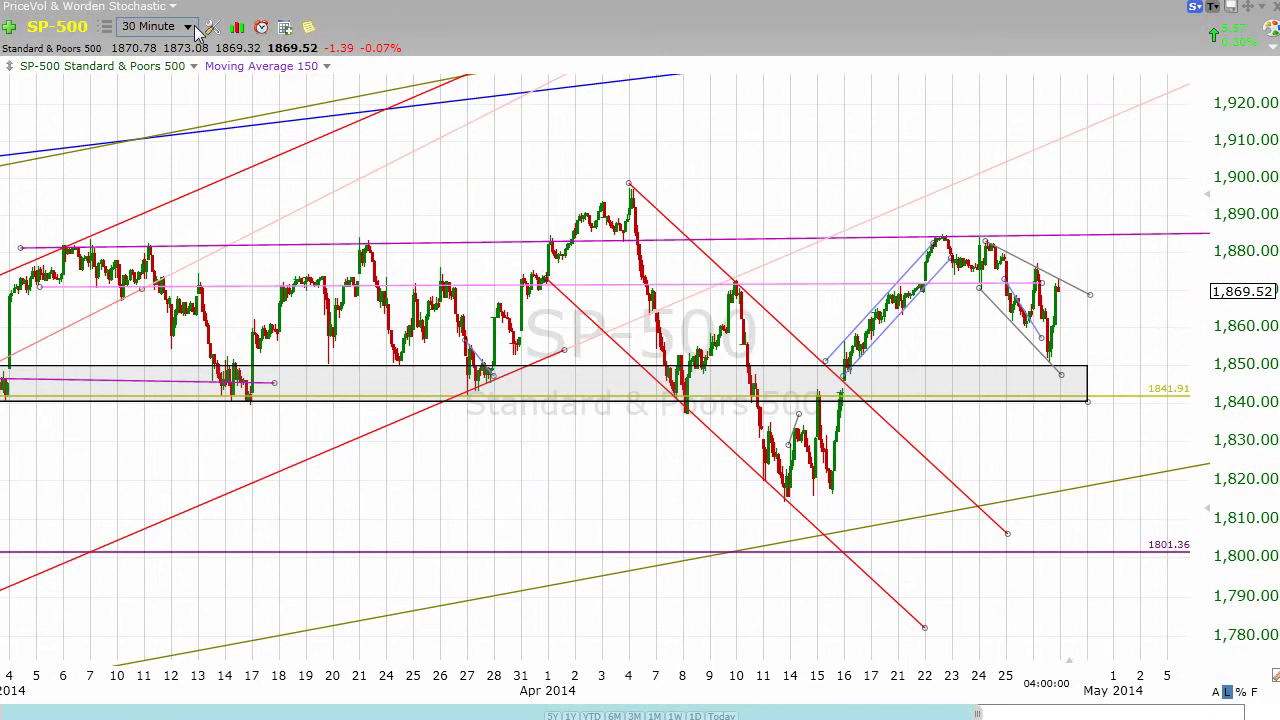
pyautogui.click(184, 28)
pyautogui.click(180, 192)
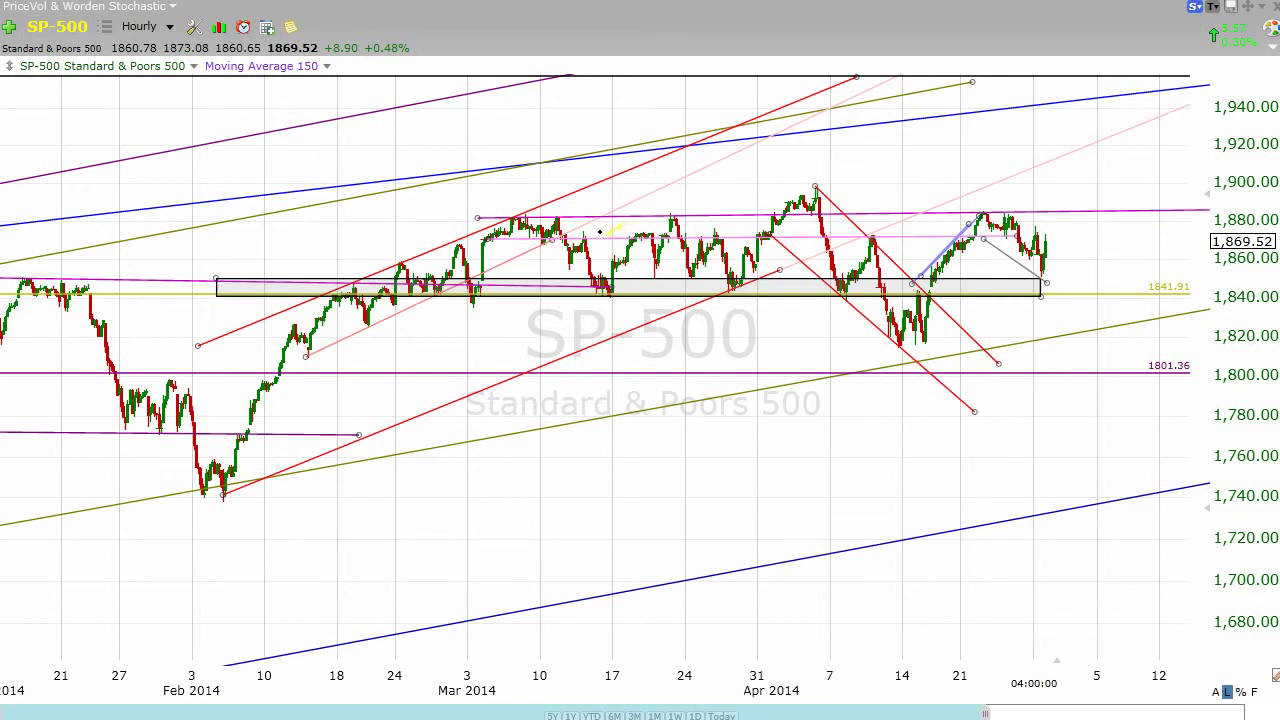
# - Sketch a four-line diamond around the March and April price action, with its peak at the early-April high and its base at the mid-April low
pyautogui.moveTo(606, 231); pyautogui.dragTo(829, 183)
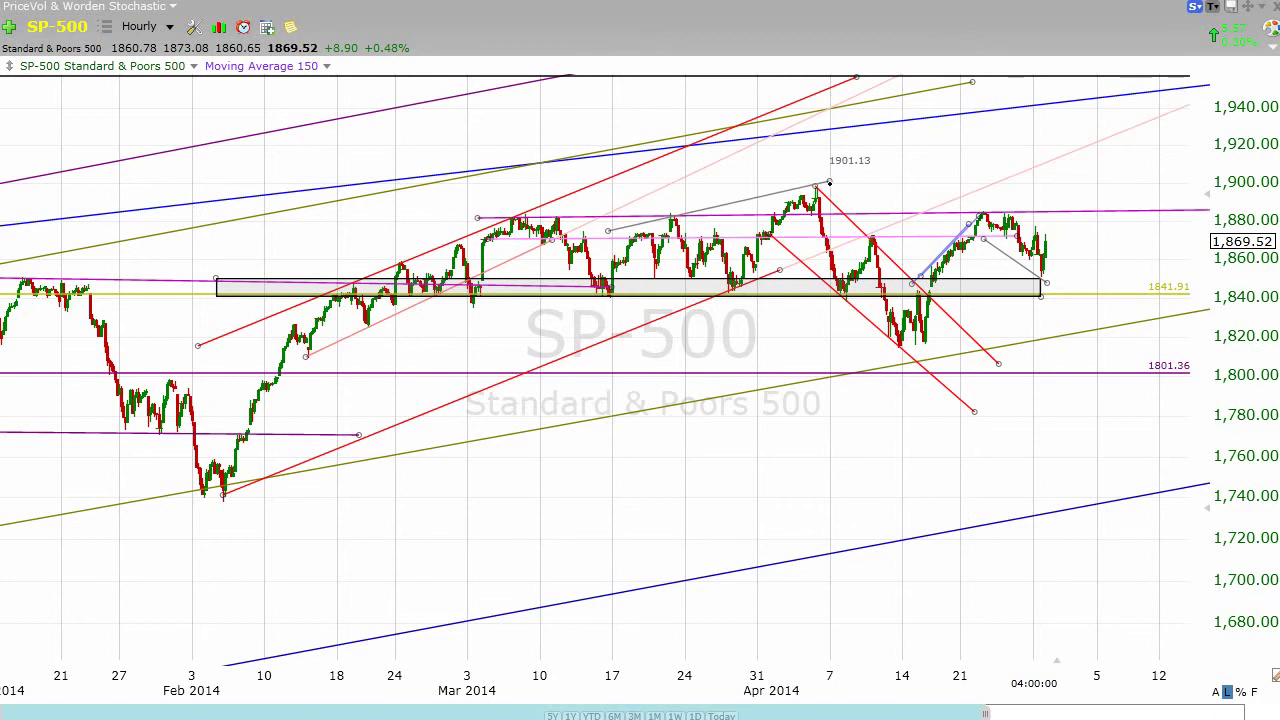
pyautogui.moveTo(608, 231); pyautogui.dragTo(531, 250)
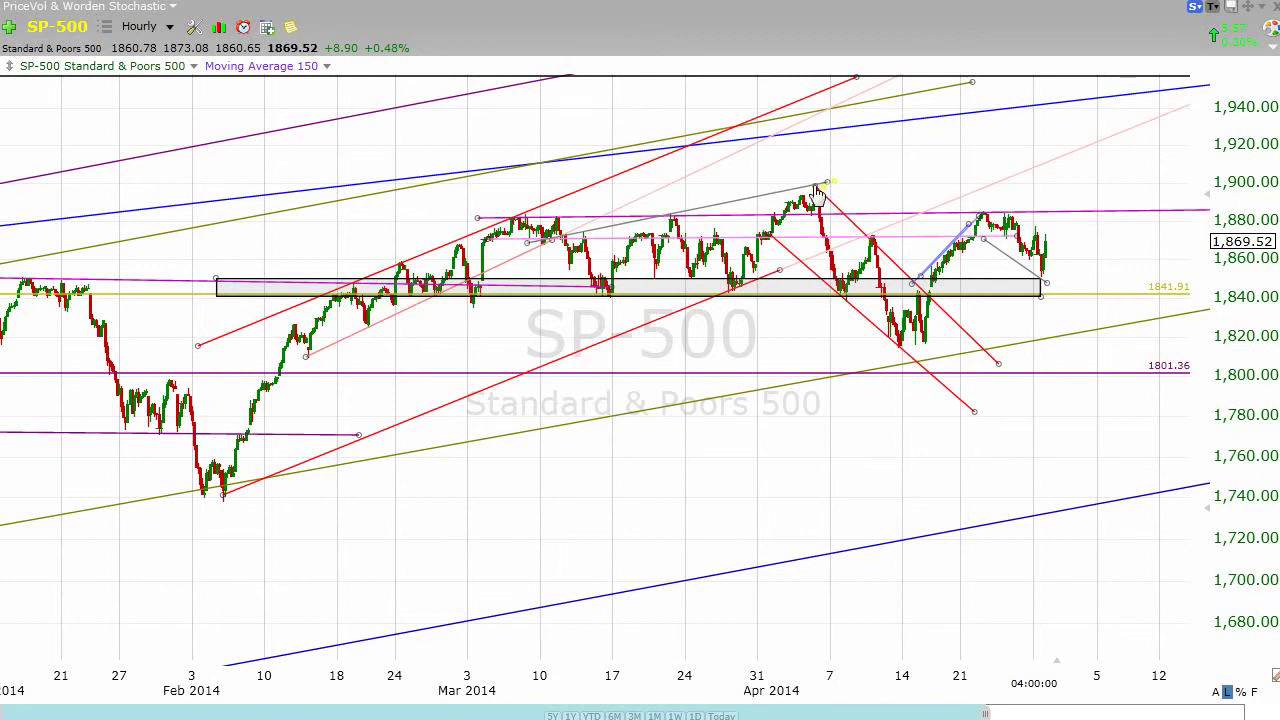
pyautogui.moveTo(815, 185)
pyautogui.mouseDown()
pyautogui.moveTo(1010, 196)
pyautogui.moveTo(1168, 240)
pyautogui.mouseUp()
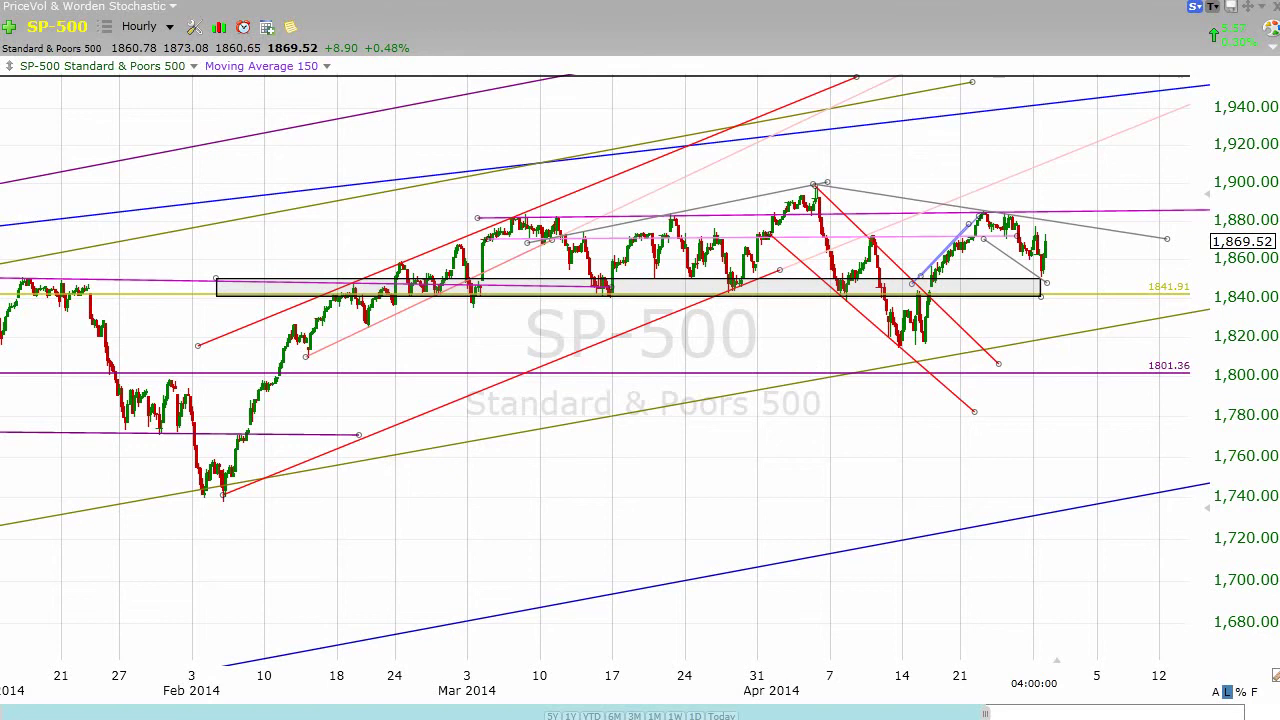
pyautogui.moveTo(645, 272); pyautogui.dragTo(914, 350)
pyautogui.moveTo(914, 347); pyautogui.dragTo(1164, 213)
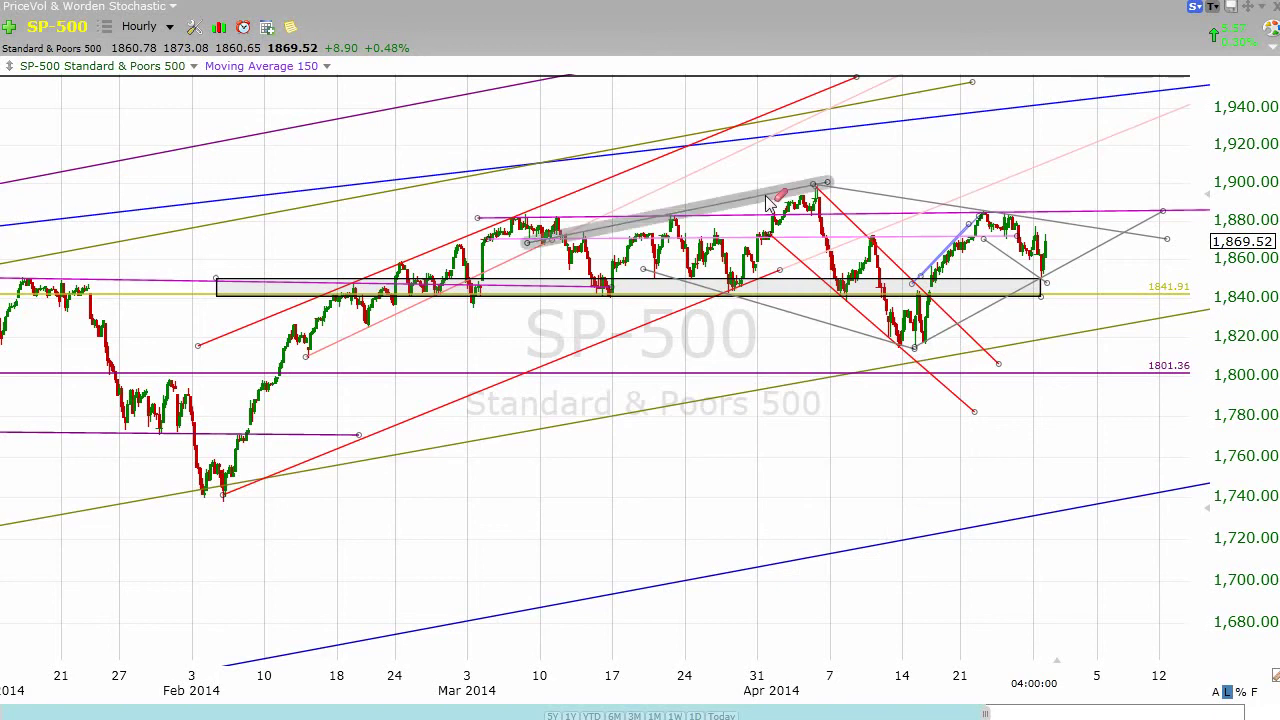
# - Delete the four grey trend lines forming the diamond
pyautogui.press('Delete')
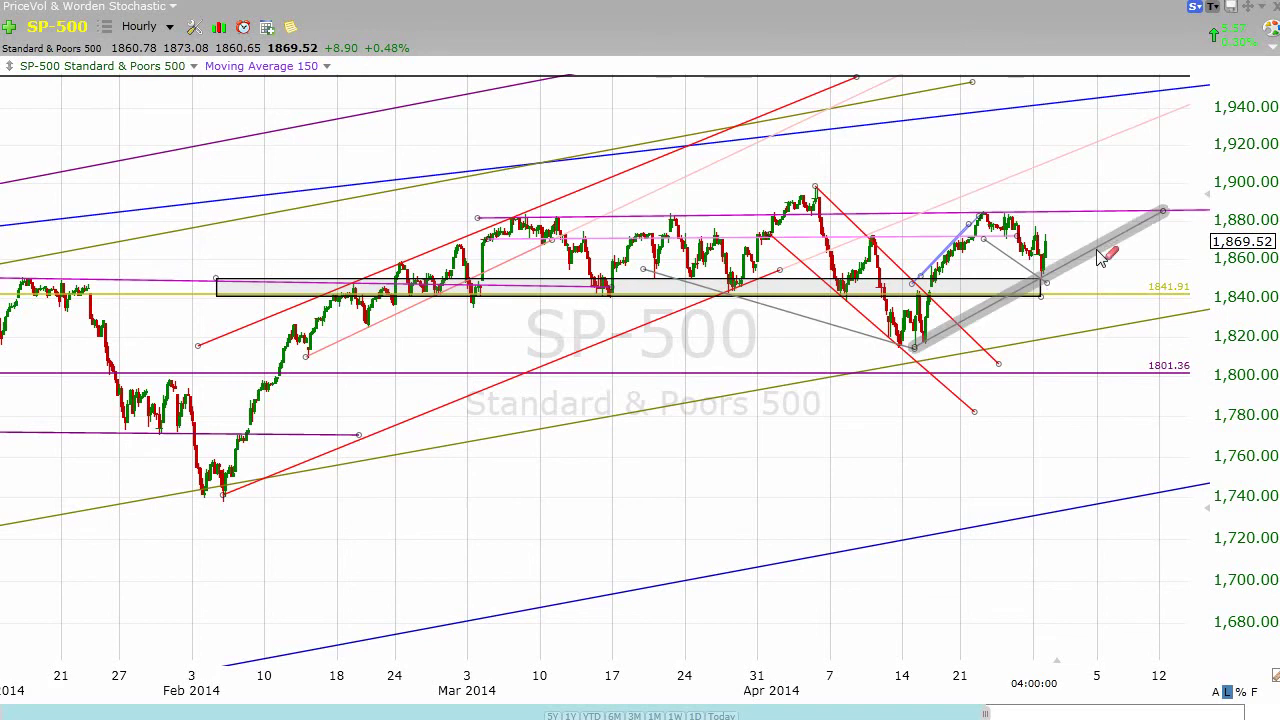
pyautogui.press('Delete')
pyautogui.press('Delete')
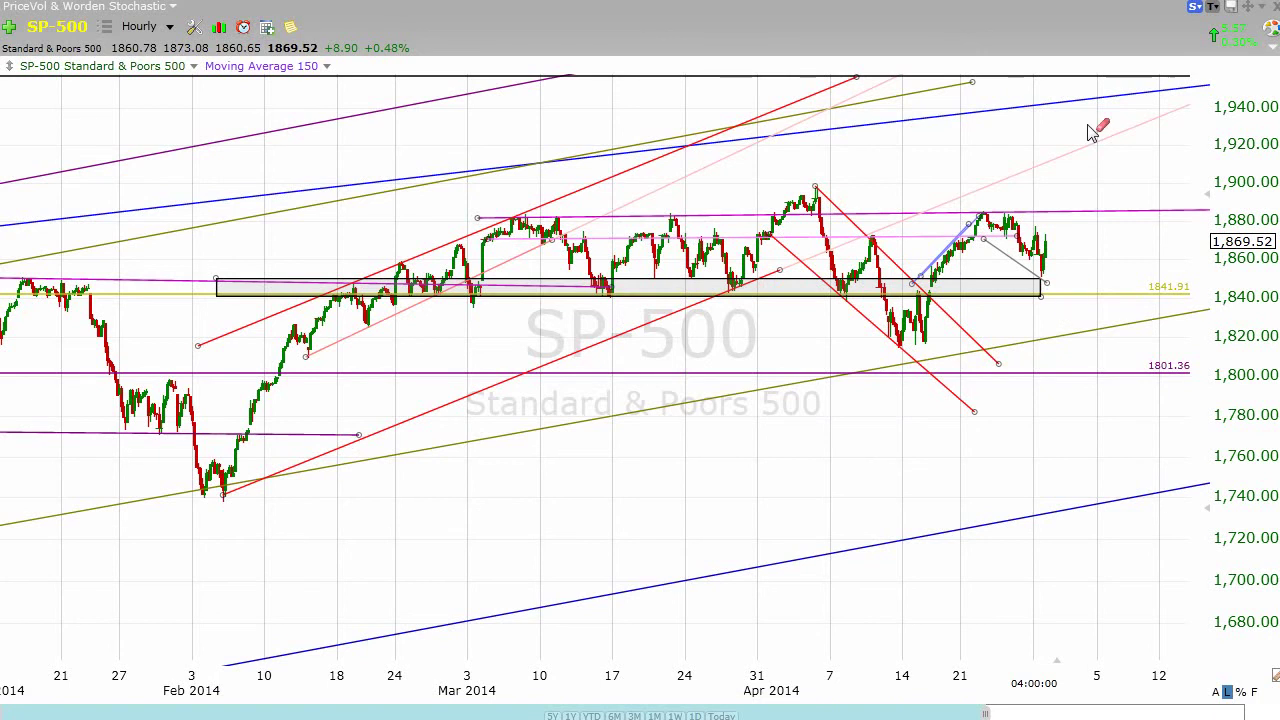
# - Switch to the 15 Minute time frame and erase the lower grey channel line and both light blue wedge lines
pyautogui.click(170, 28)
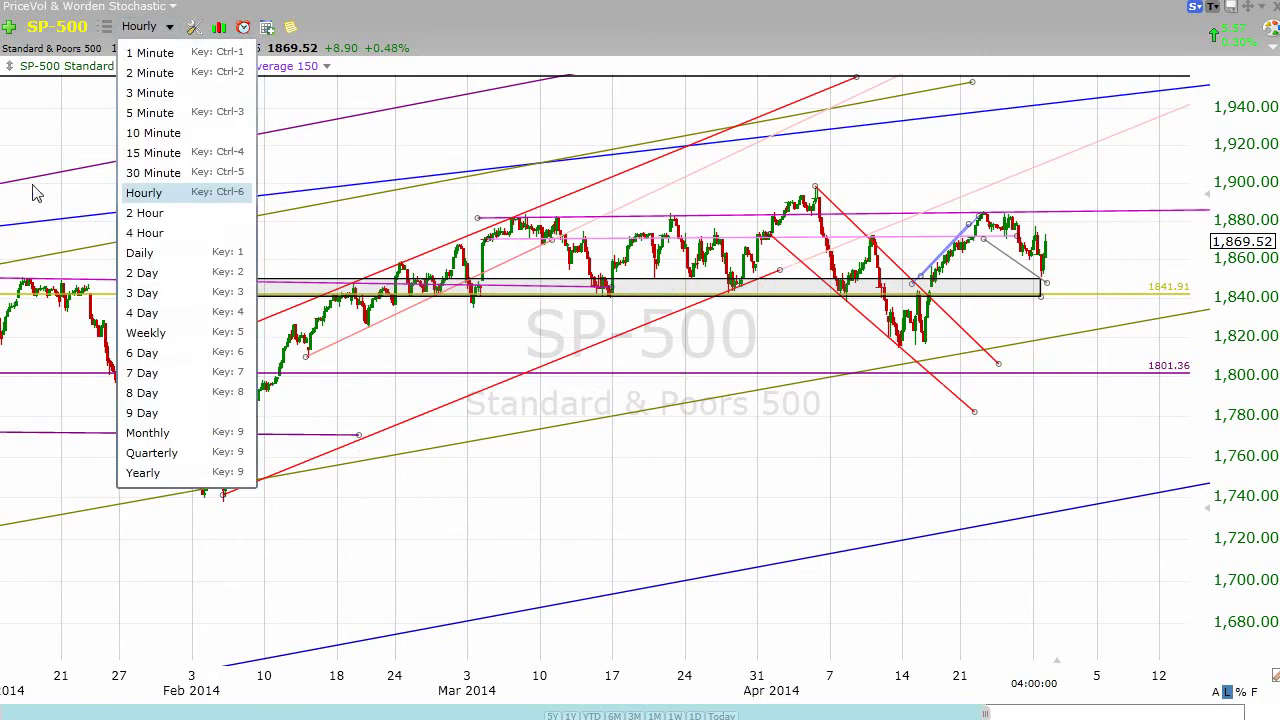
pyautogui.click(160, 153)
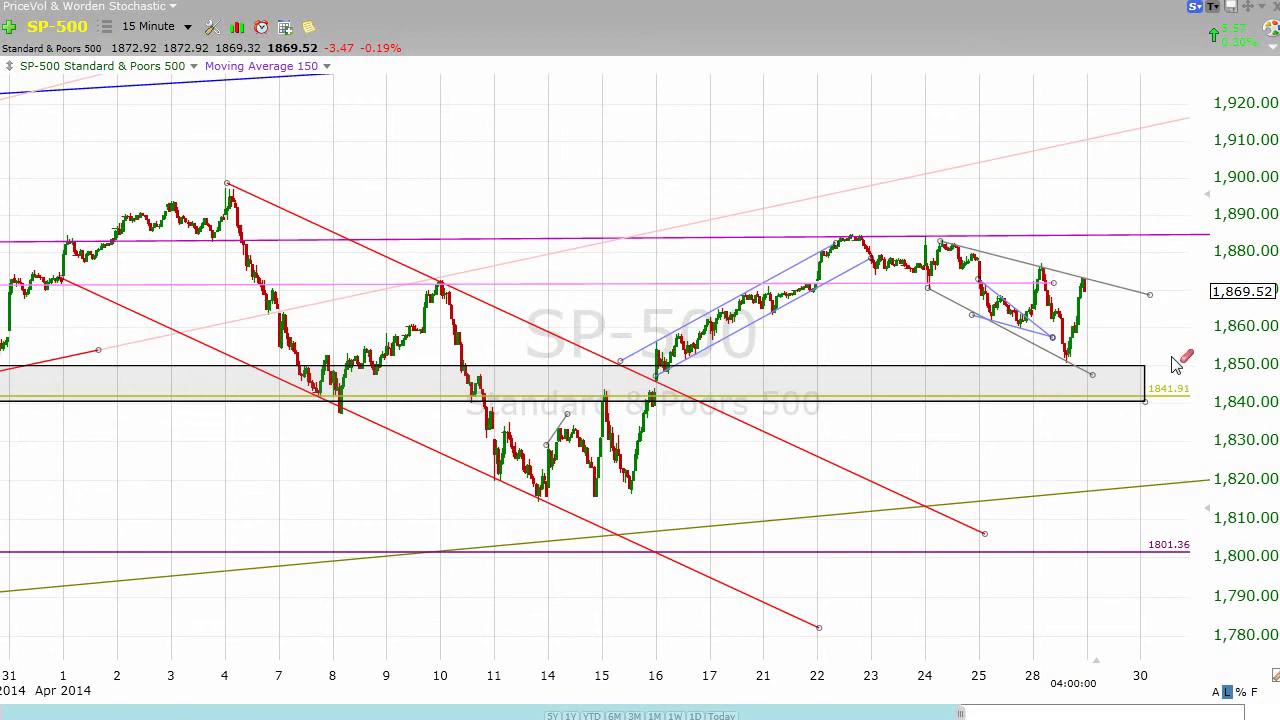
pyautogui.click(952, 307)
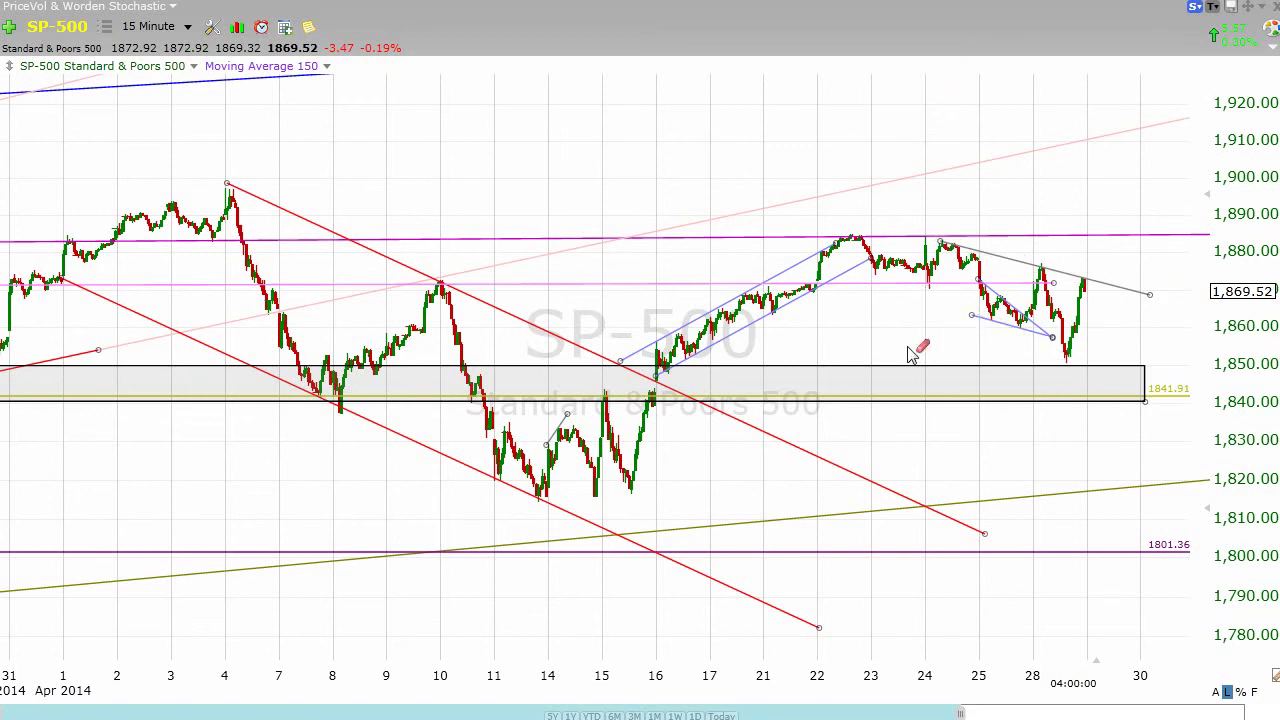
pyautogui.click(1017, 331)
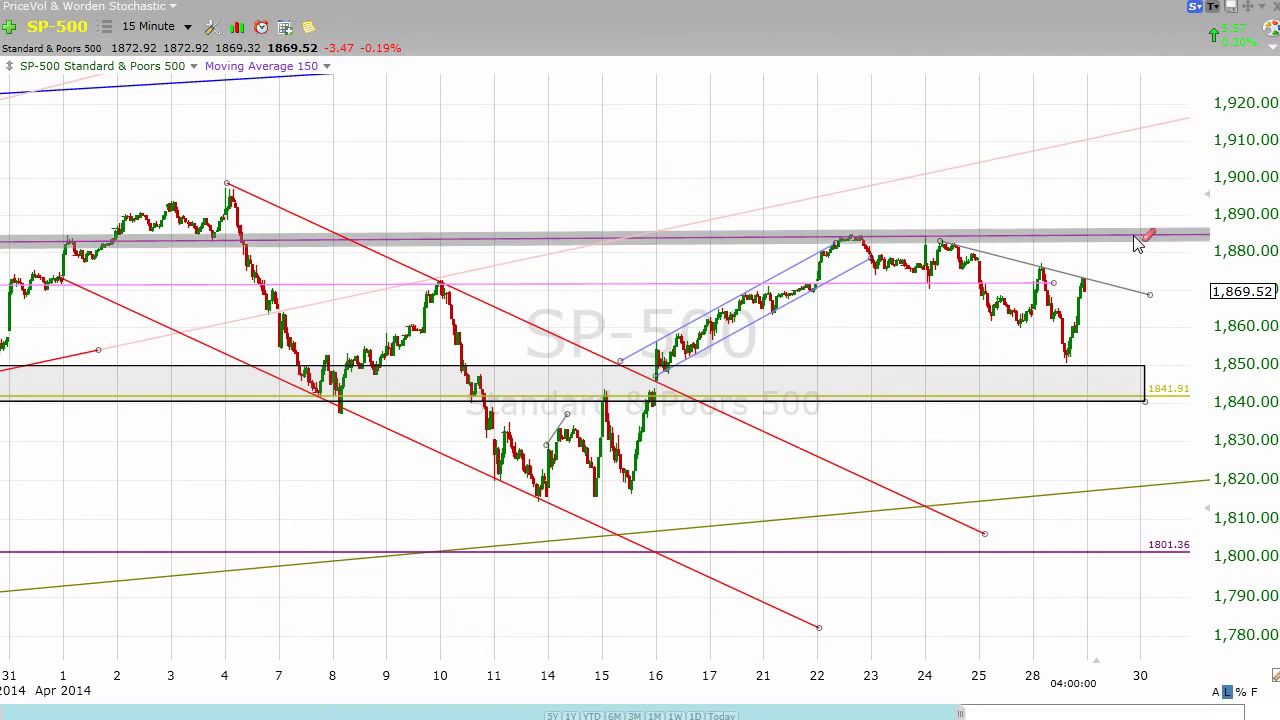
# - Change the chart's time frame to 30 Minute
pyautogui.moveTo(1147, 241)
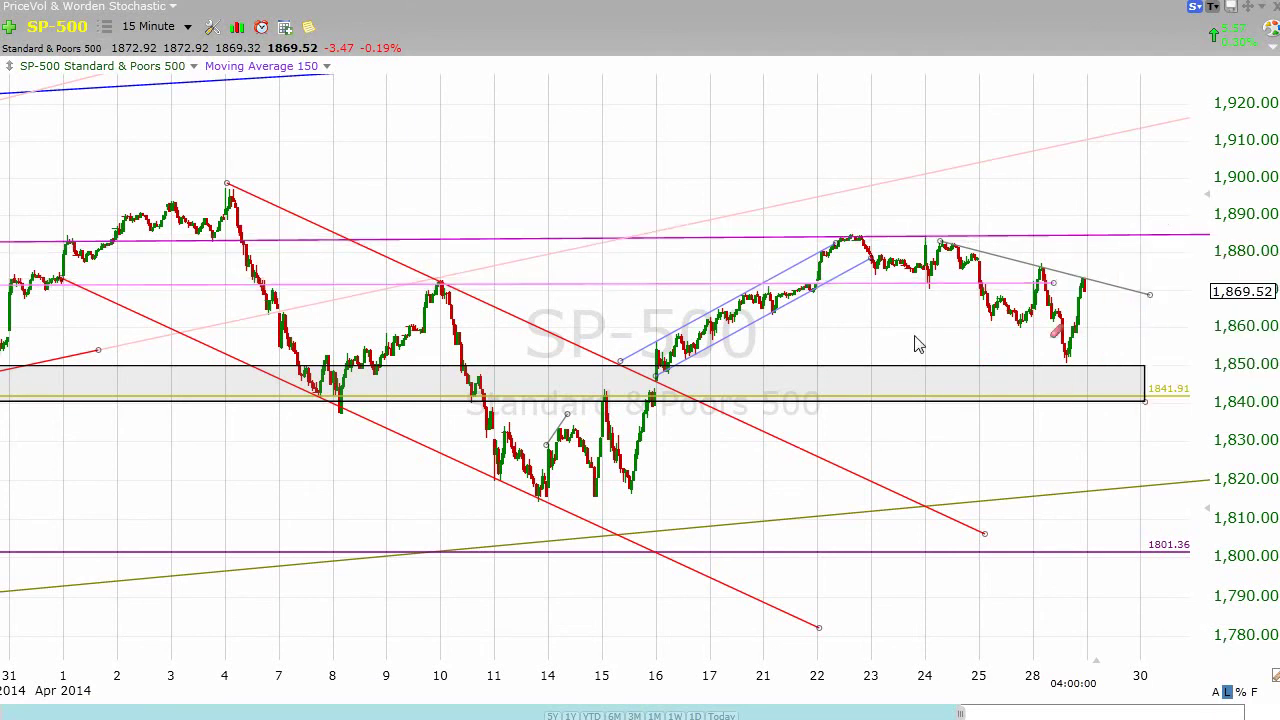
pyautogui.click(142, 24)
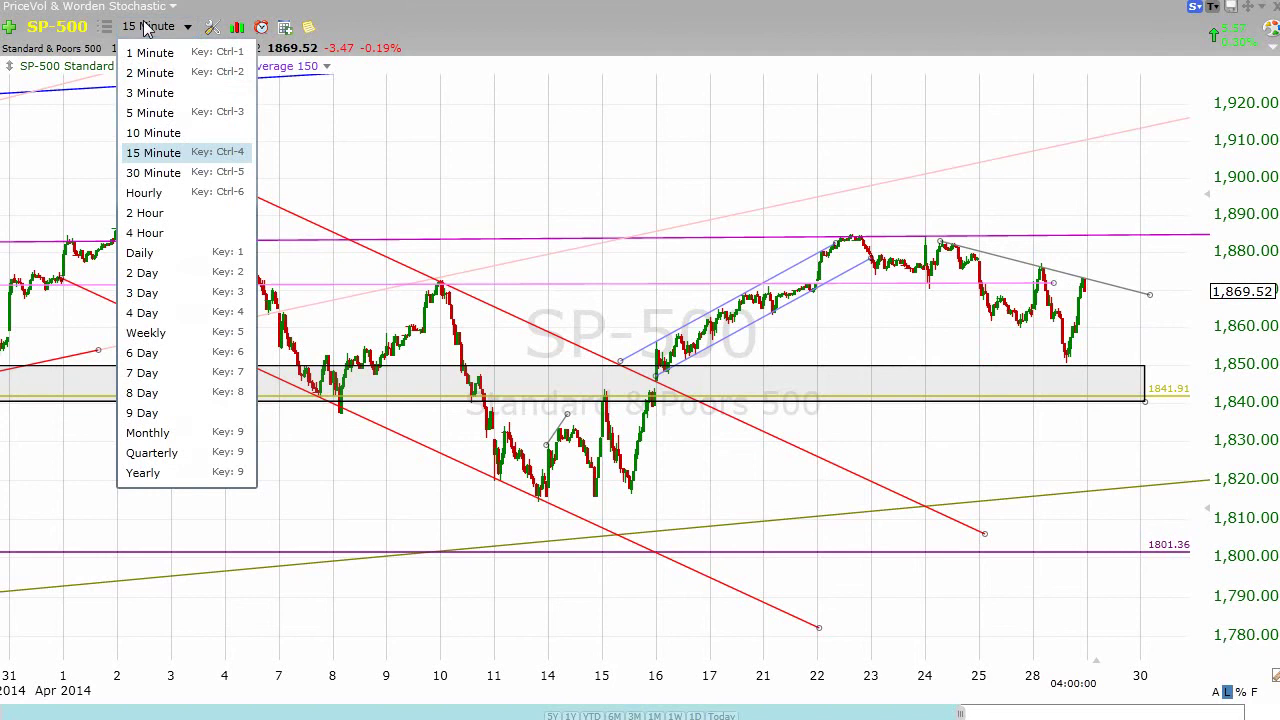
pyautogui.click(162, 172)
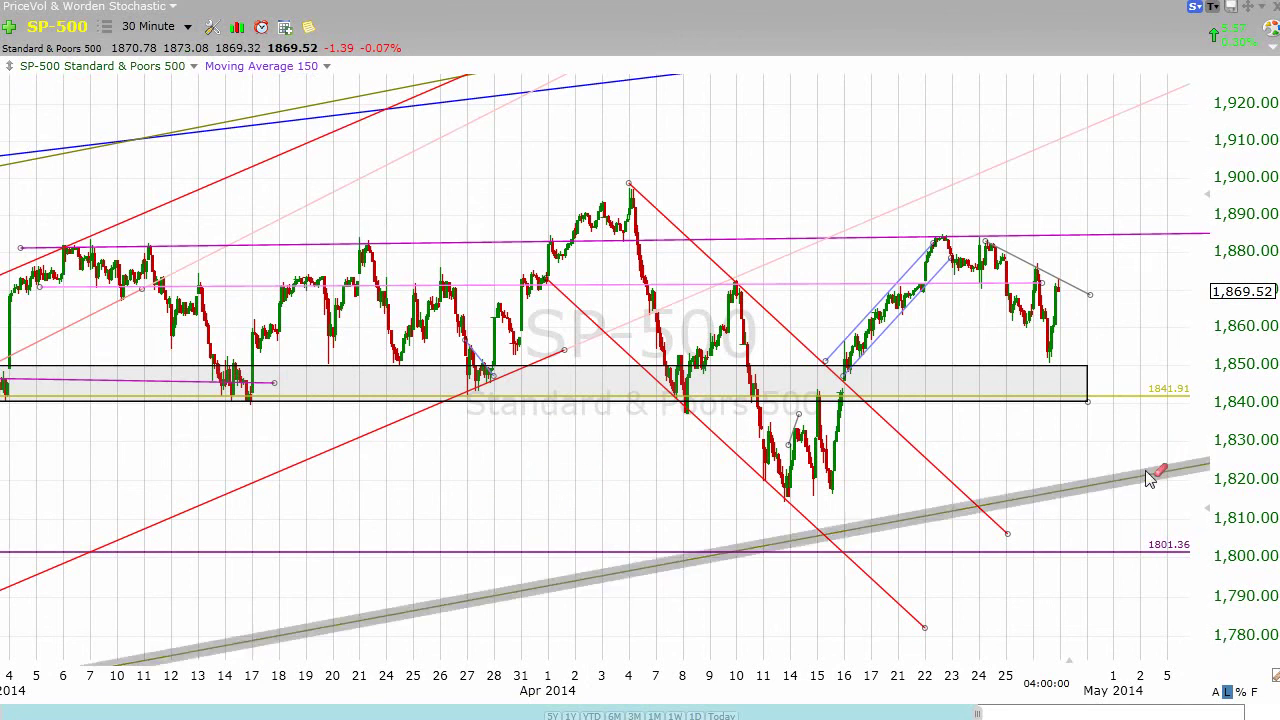
# - Change the chart's time frame to 3 Minute and show the price action from April 24 to 28
pyautogui.moveTo(1172, 556)
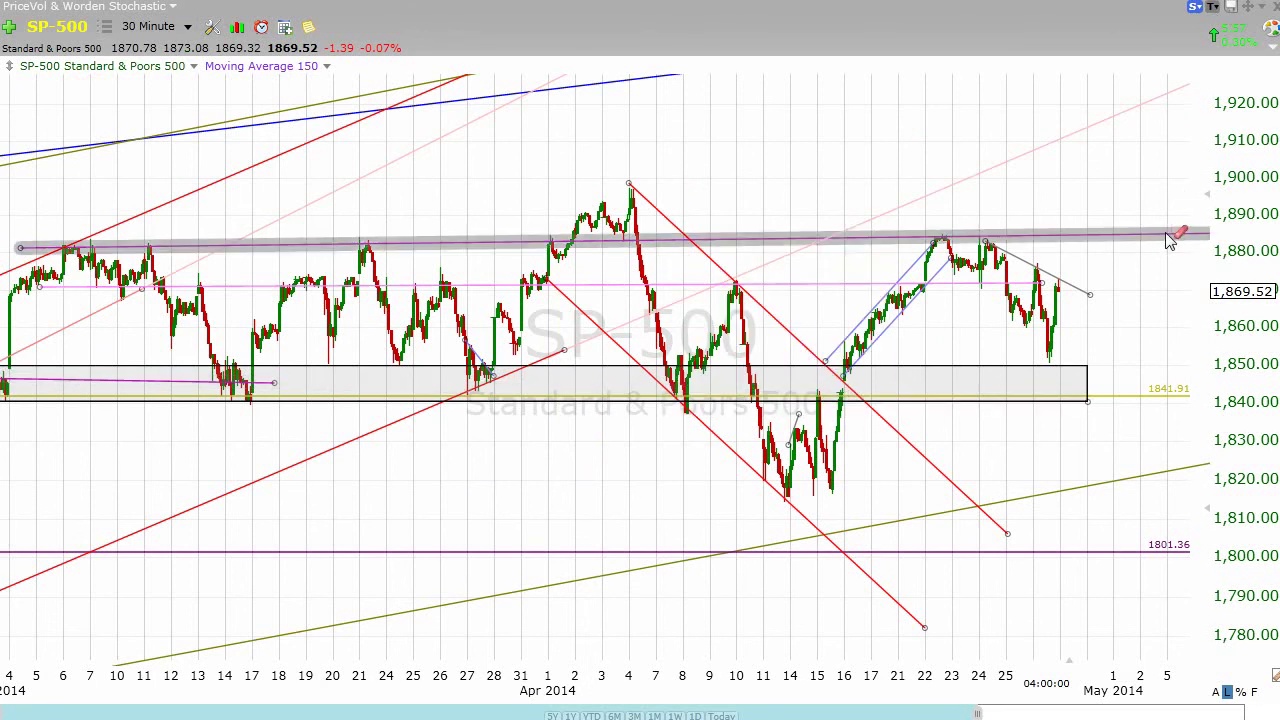
pyautogui.moveTo(1170, 240)
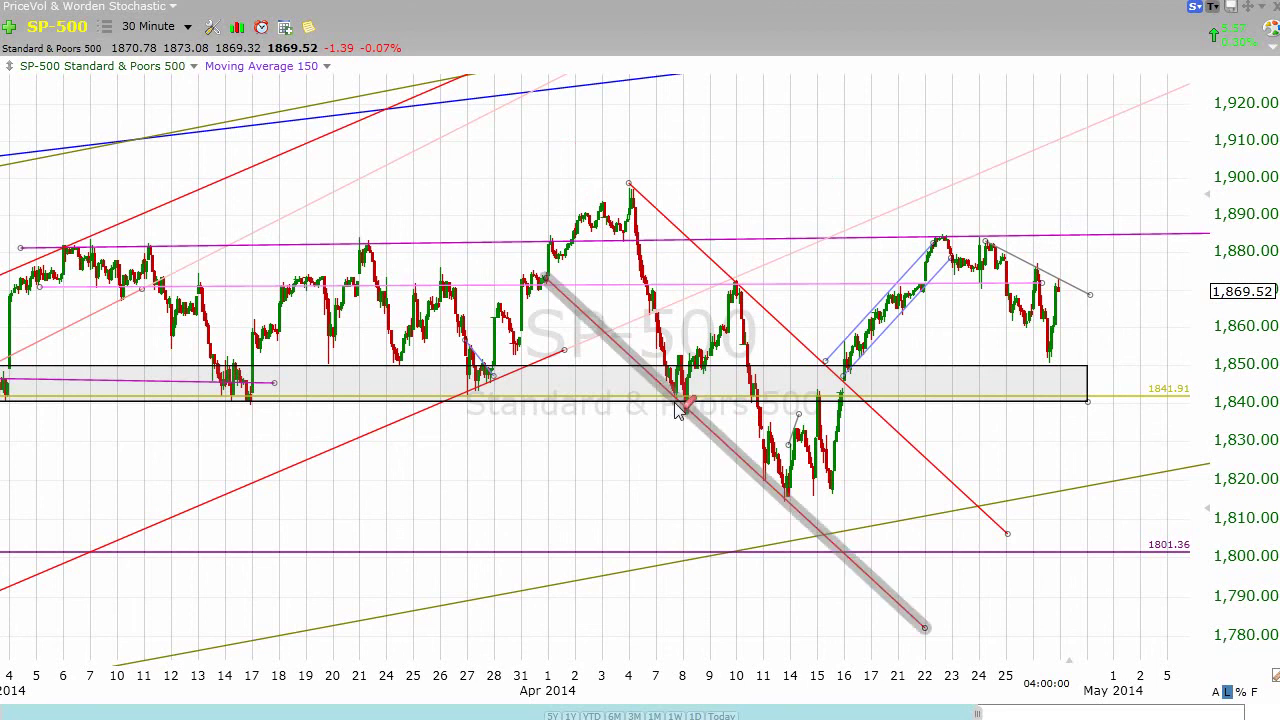
pyautogui.click(171, 32)
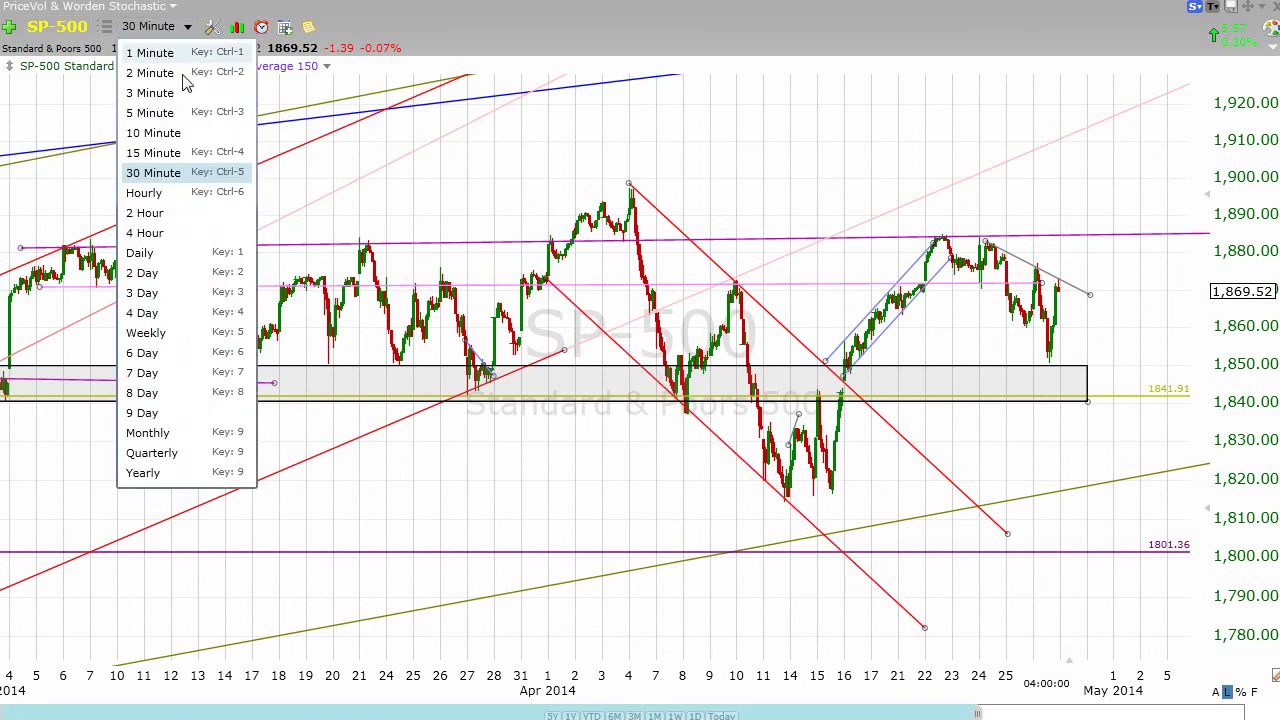
pyautogui.click(178, 92)
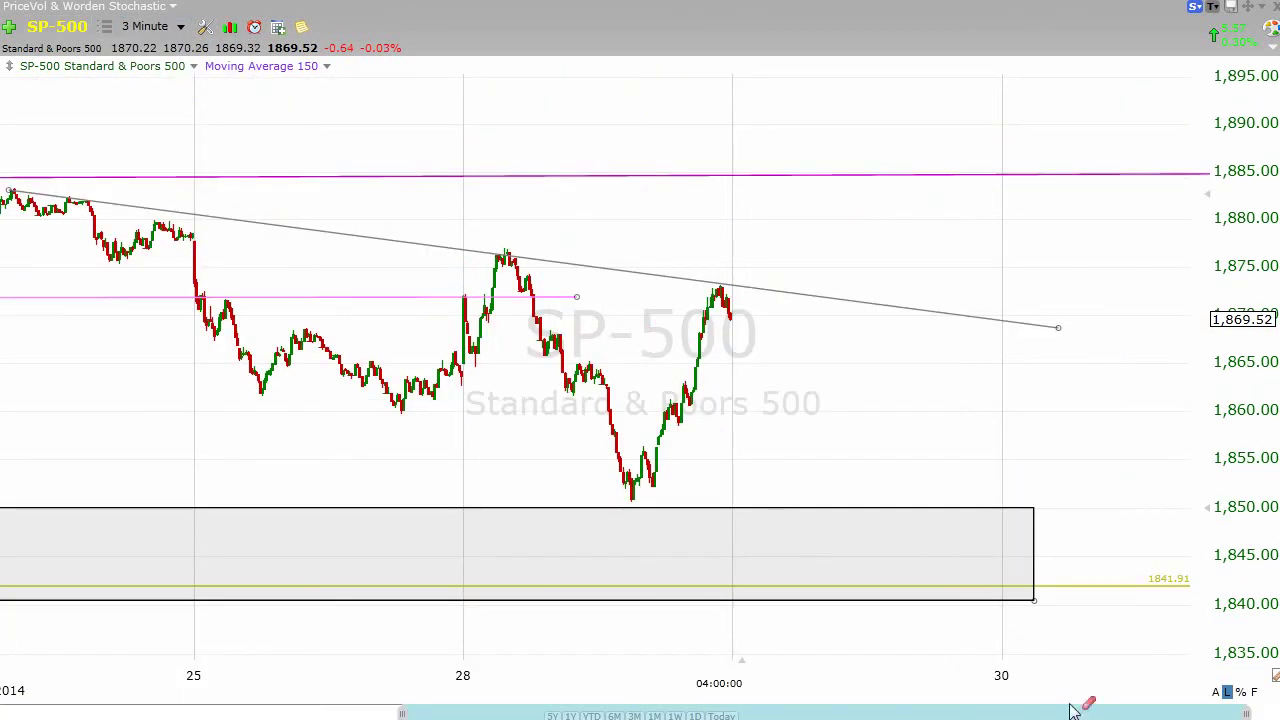
pyautogui.moveTo(1015, 717); pyautogui.dragTo(819, 717)
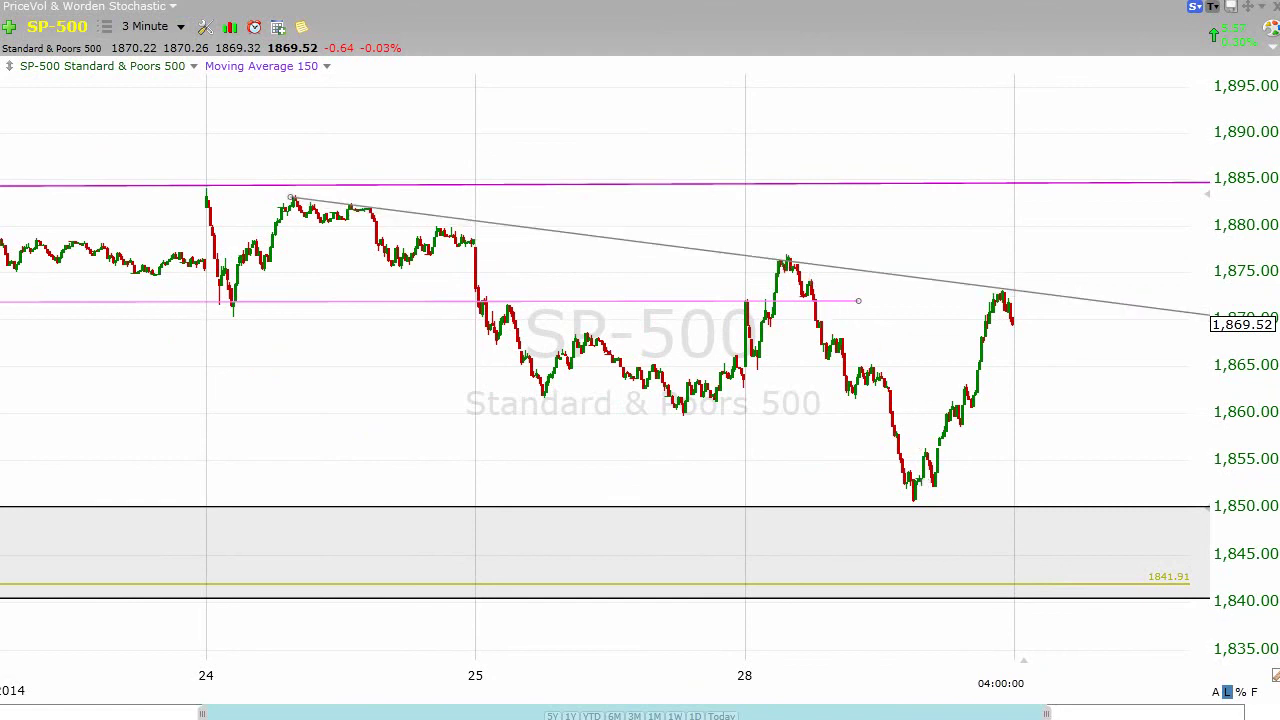
# - Switch to the 1 Minute time frame and sketch two descending channel lines around the April 28 decline, from about 1,877 down to about 1,847
pyautogui.click(140, 27)
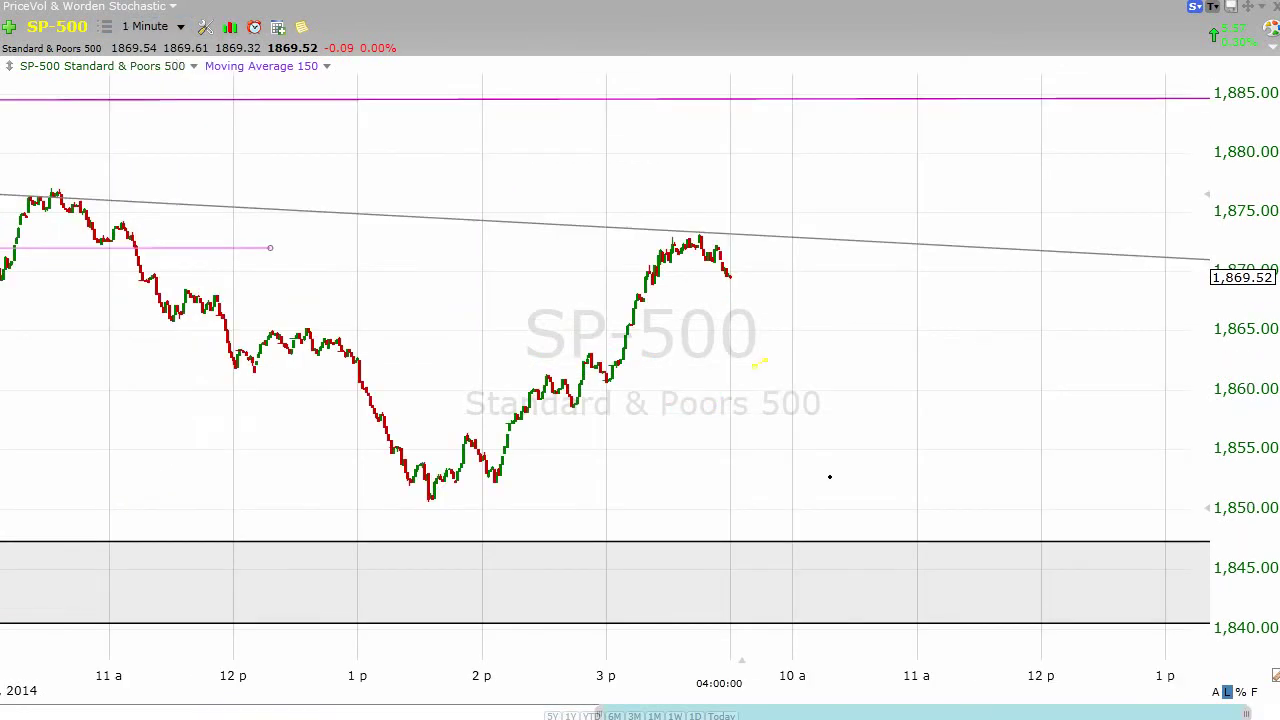
pyautogui.moveTo(981, 713); pyautogui.dragTo(845, 716)
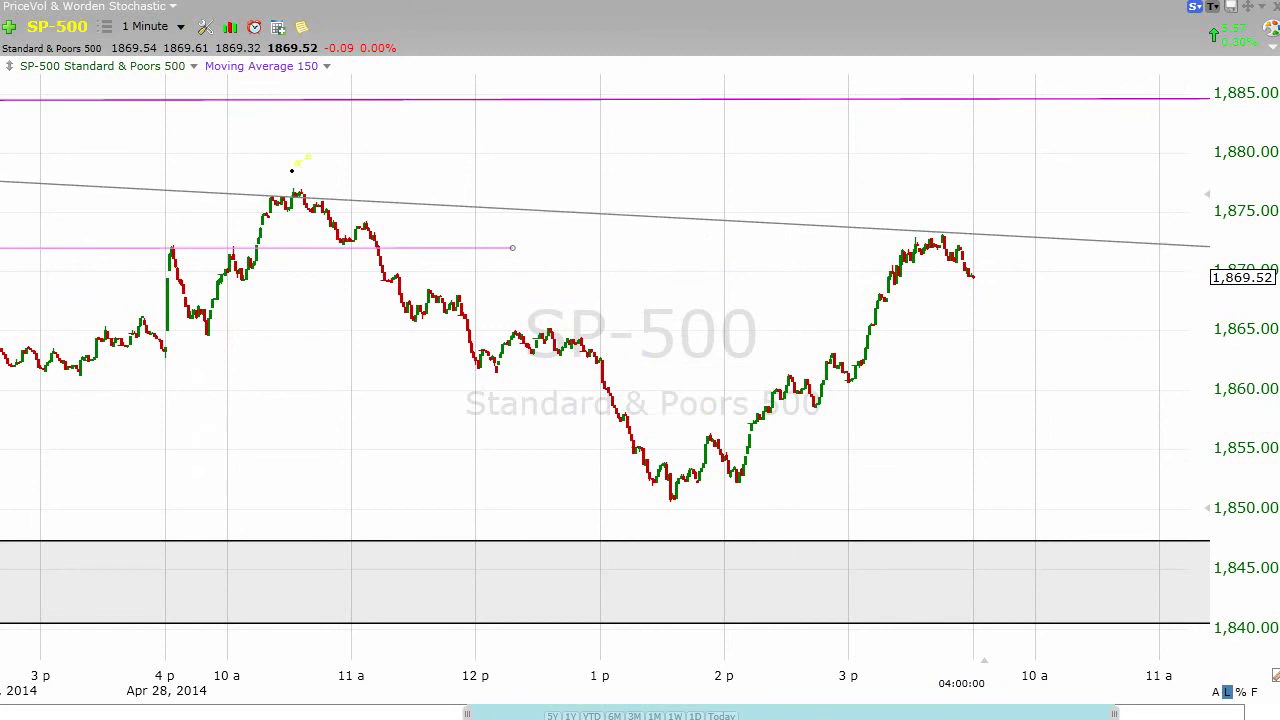
pyautogui.moveTo(293, 188); pyautogui.dragTo(840, 481)
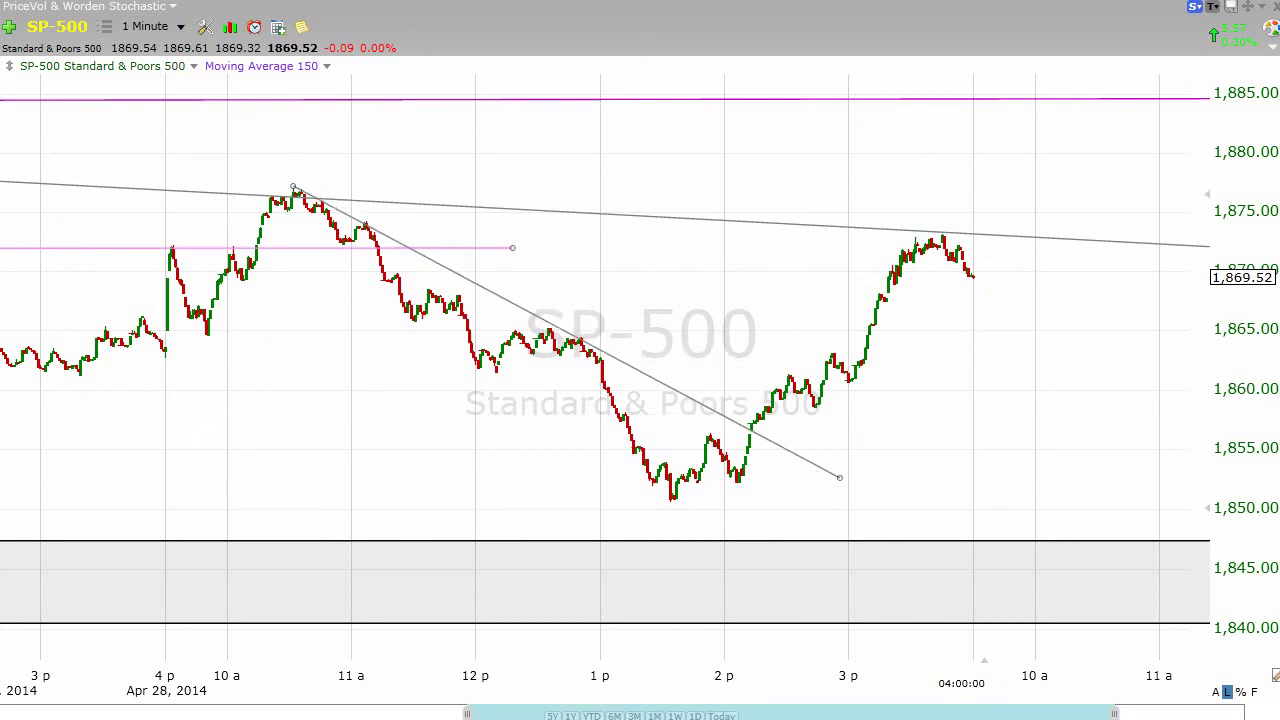
pyautogui.moveTo(242, 276); pyautogui.dragTo(763, 548)
pyautogui.moveTo(242, 276); pyautogui.dragTo(264, 235)
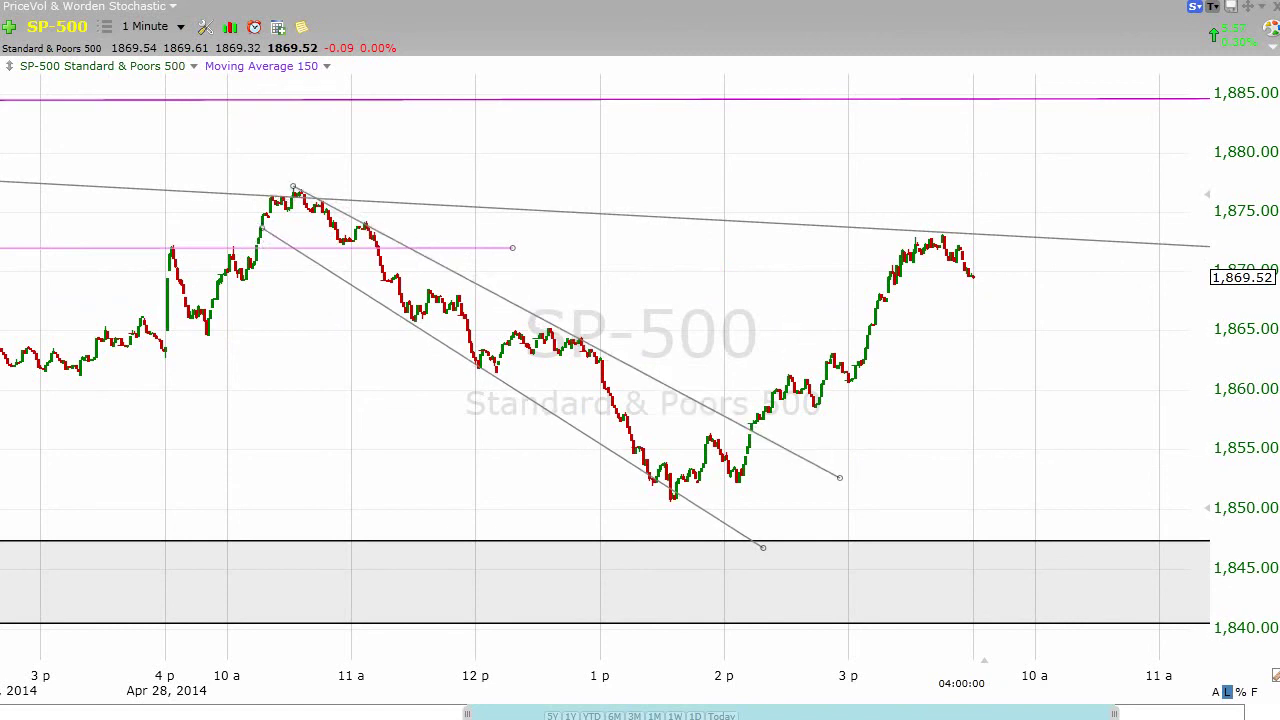
# - Delete both grey channel lines around the April 28 decline
pyautogui.click(626, 357)
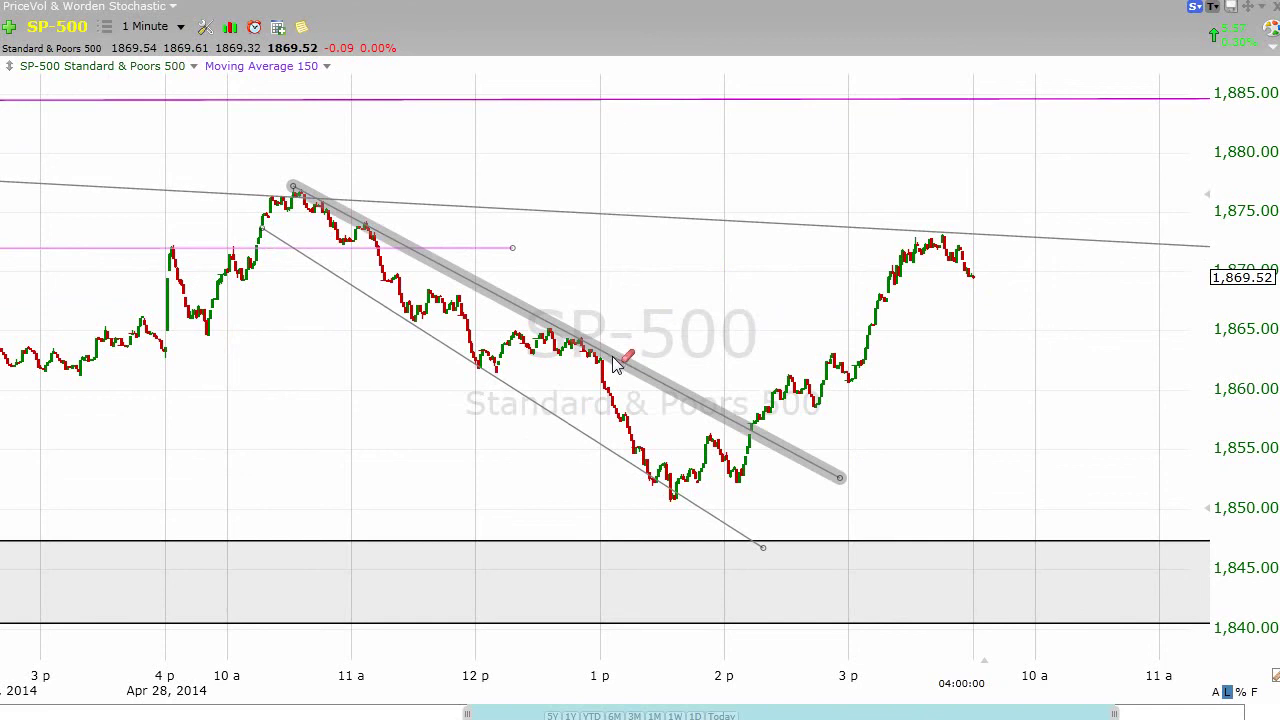
pyautogui.press('Delete')
pyautogui.click(563, 419)
pyautogui.press('Delete')
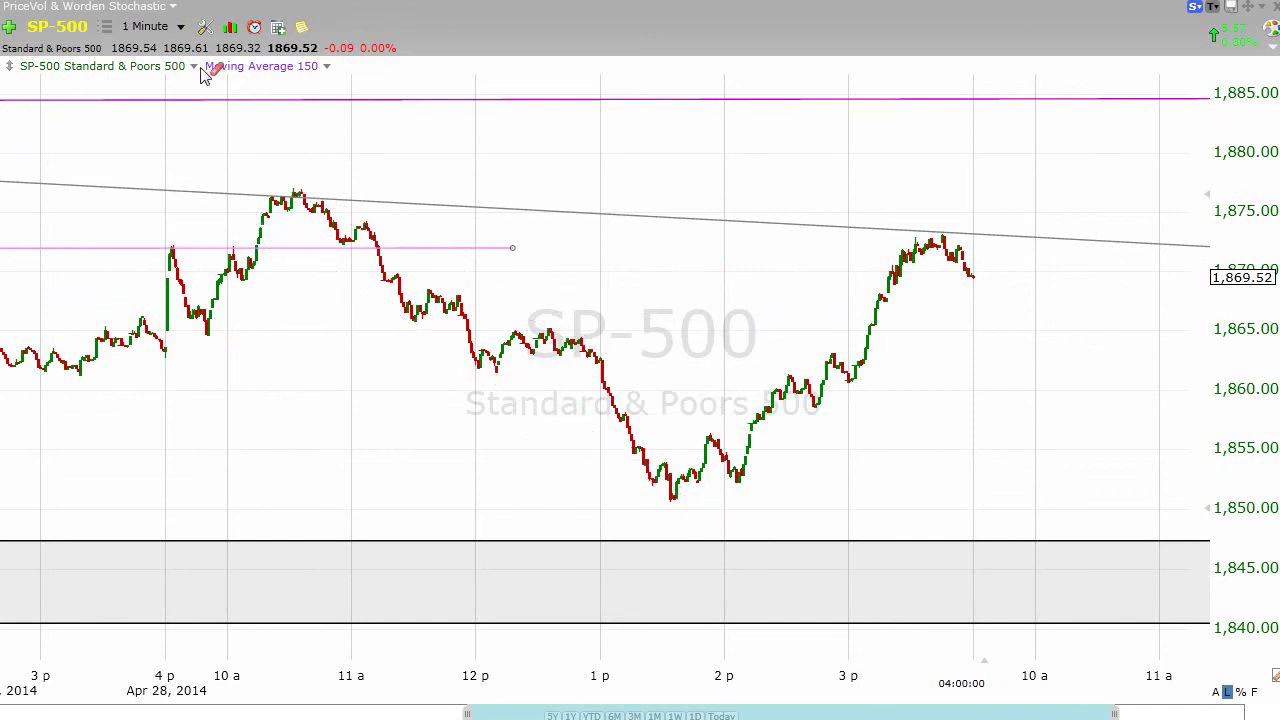
# - Change the chart's time frame to 5 Minute and examine the grey downtrend line and the purple resistance line
pyautogui.click(140, 25)
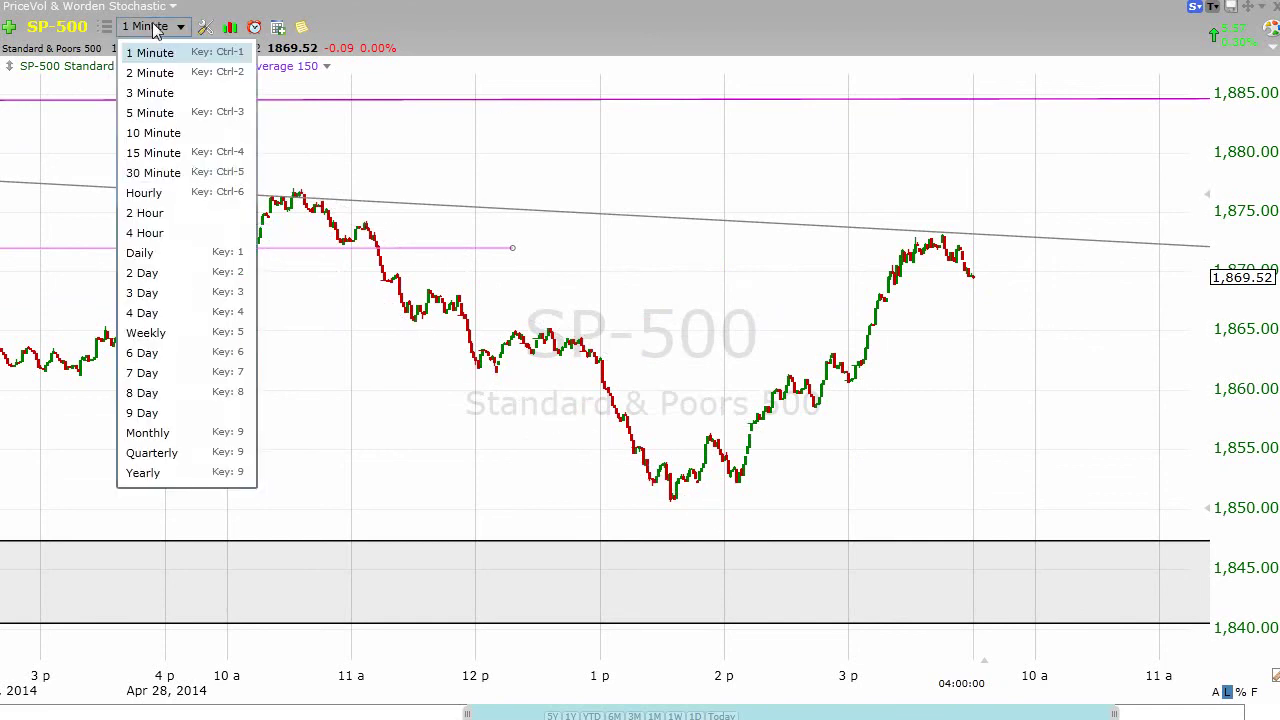
pyautogui.click(168, 117)
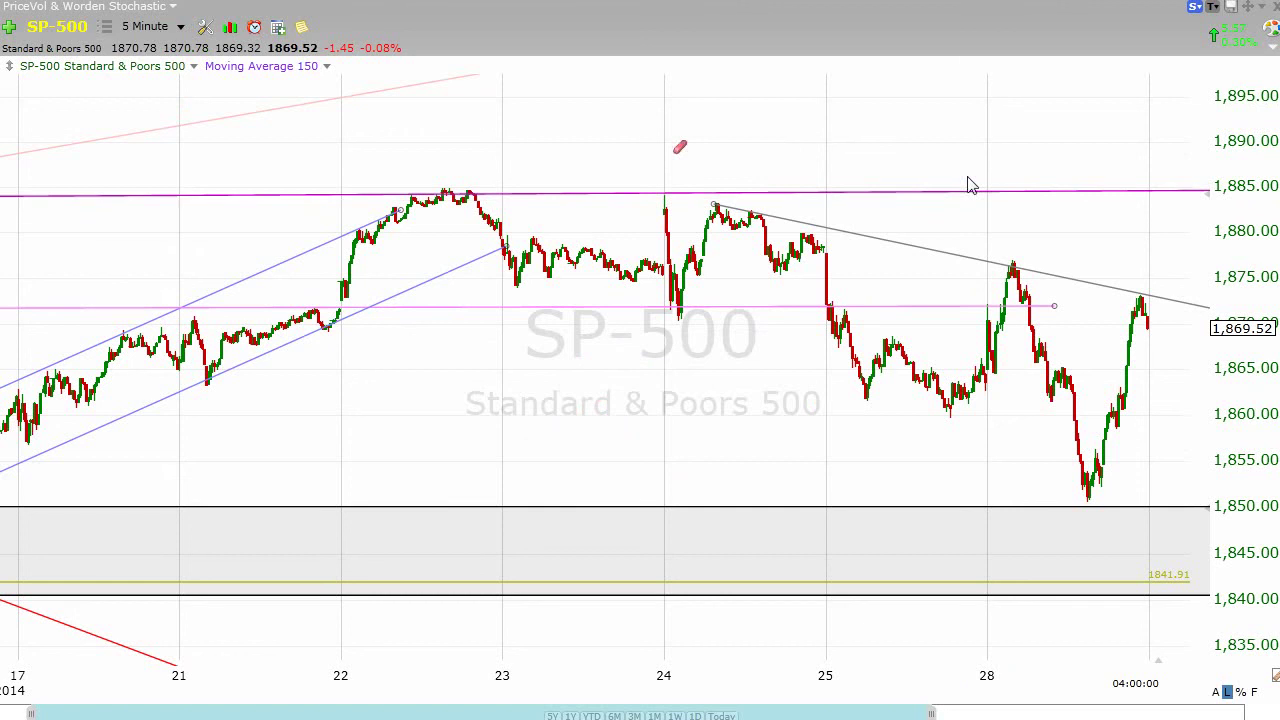
pyautogui.moveTo(1201, 84)
pyautogui.moveTo(925, 255)
pyautogui.moveTo(1210, 200)
# - Switch to the Daily time frame, examine the recent candles and price levels, and extend the visible history back to mid-2013
pyautogui.press('d')
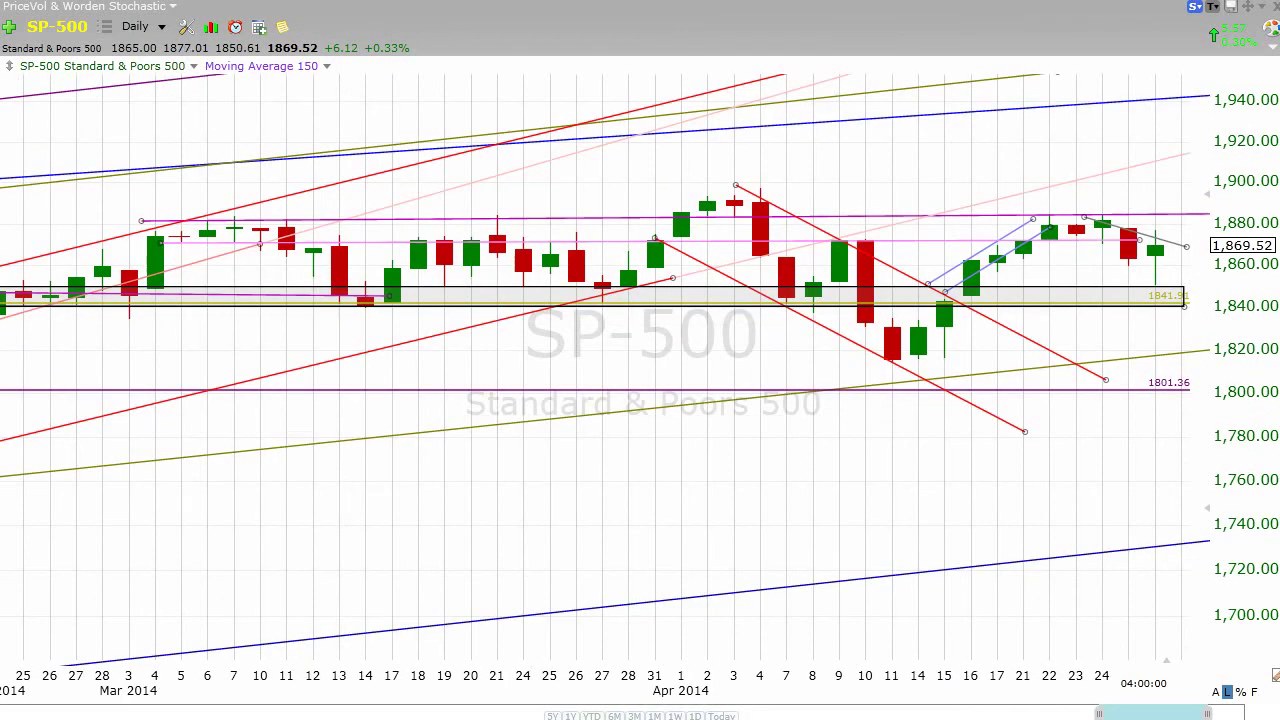
pyautogui.click(1172, 258)
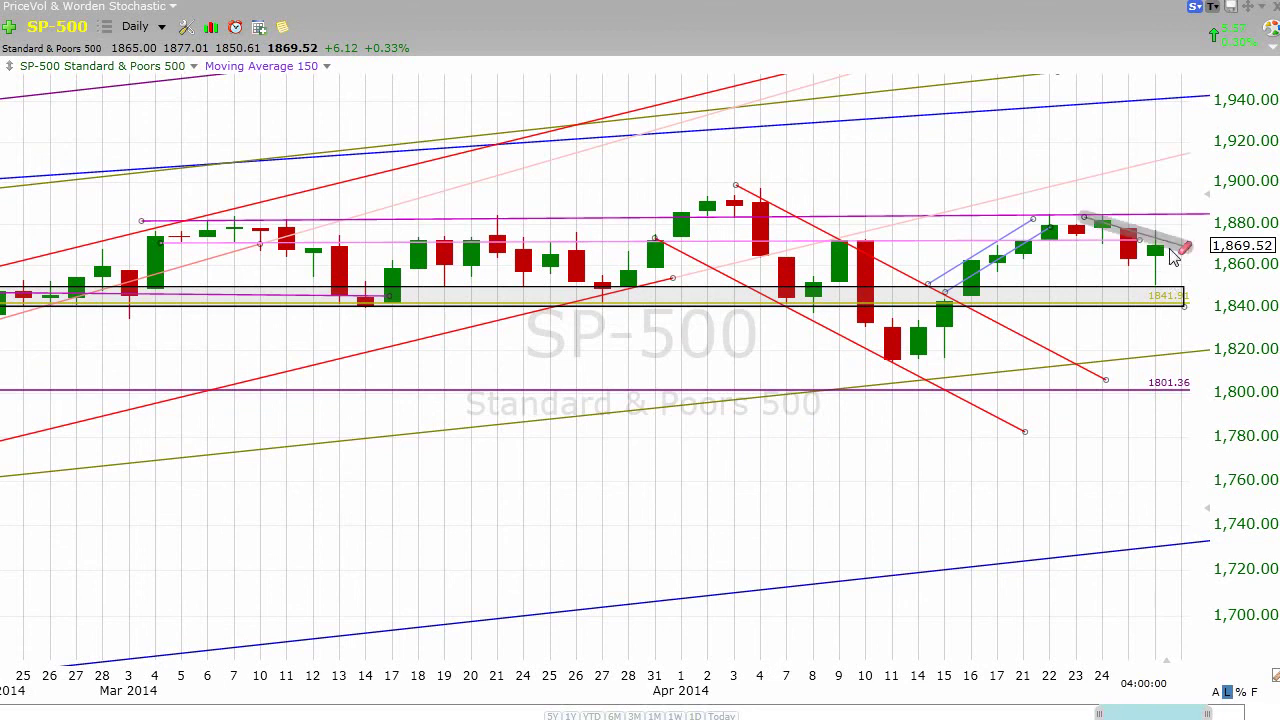
pyautogui.click(1160, 449)
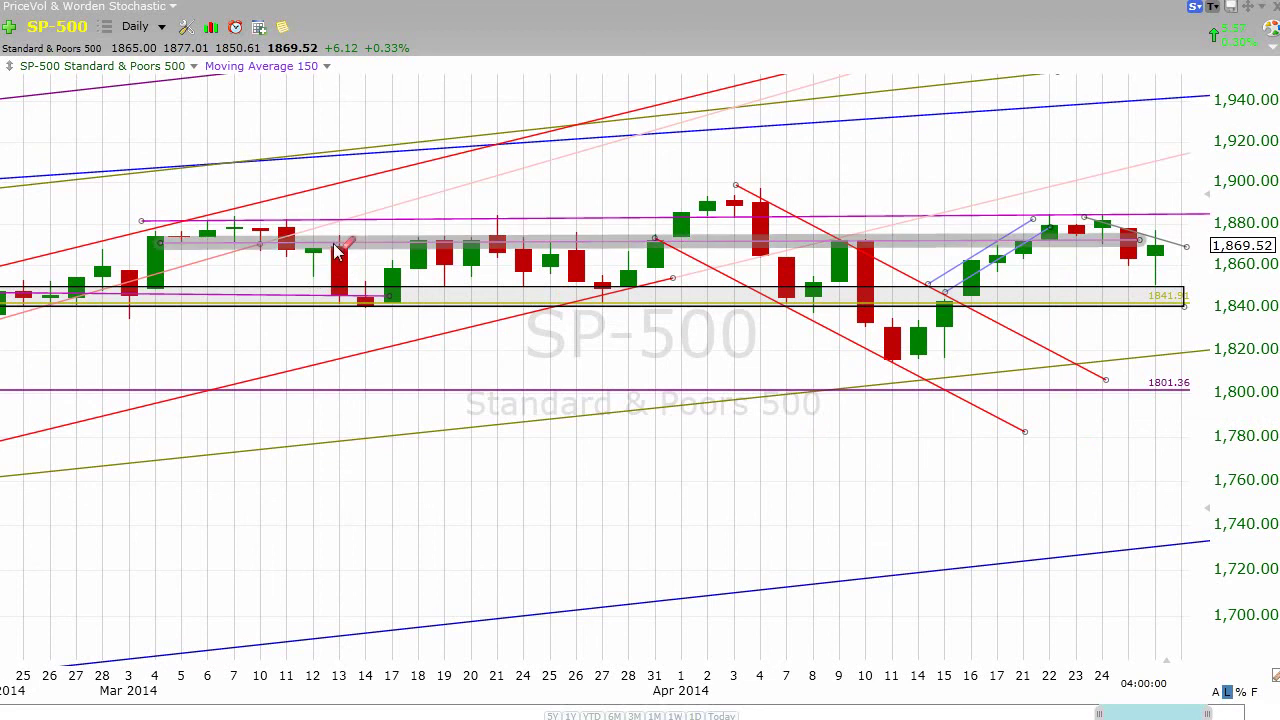
pyautogui.moveTo(325, 302)
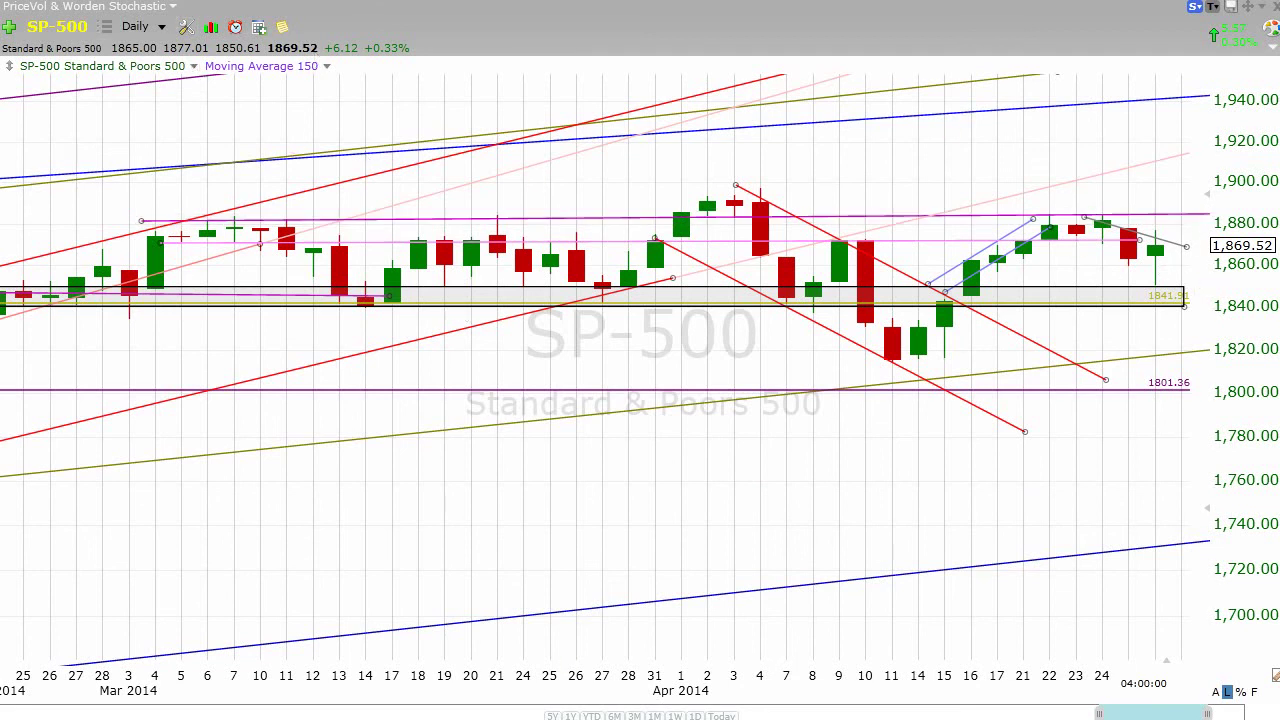
pyautogui.moveTo(1098, 712); pyautogui.dragTo(645, 712)
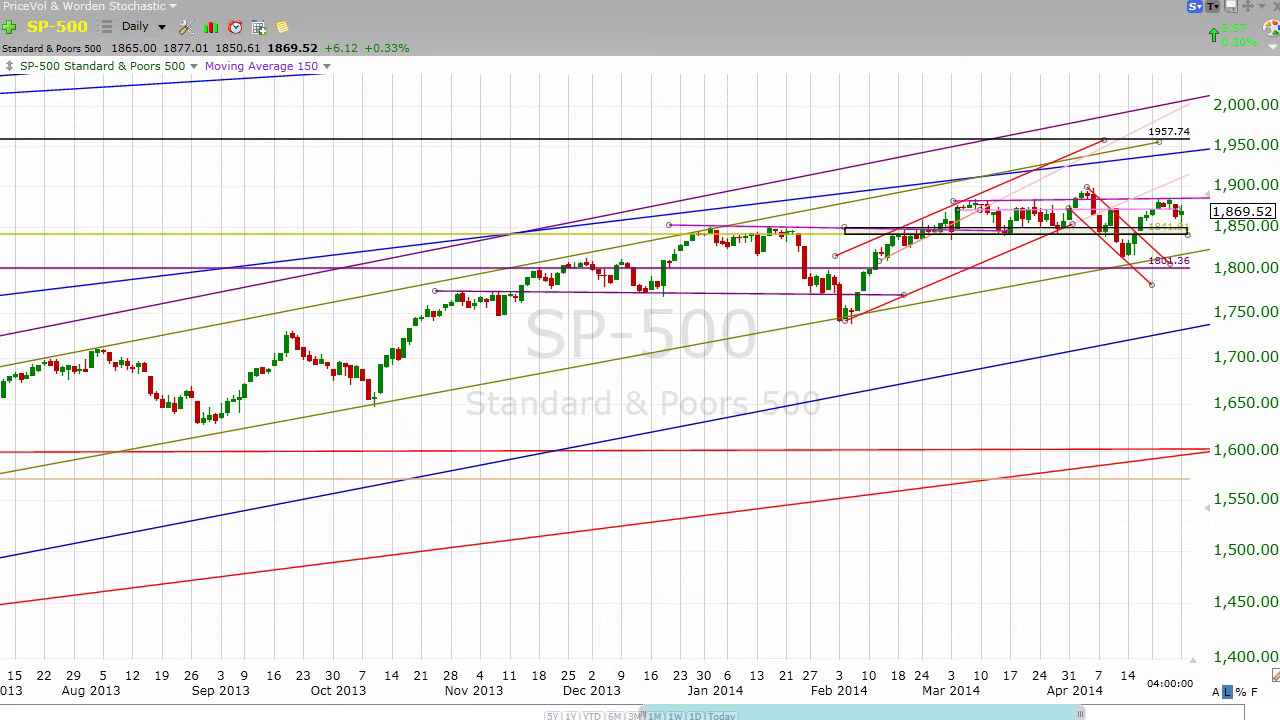
# - Switch to the 30 Minute time frame and inspect the details of the grey downtrend line from the April 24 high
pyautogui.click(145, 28)
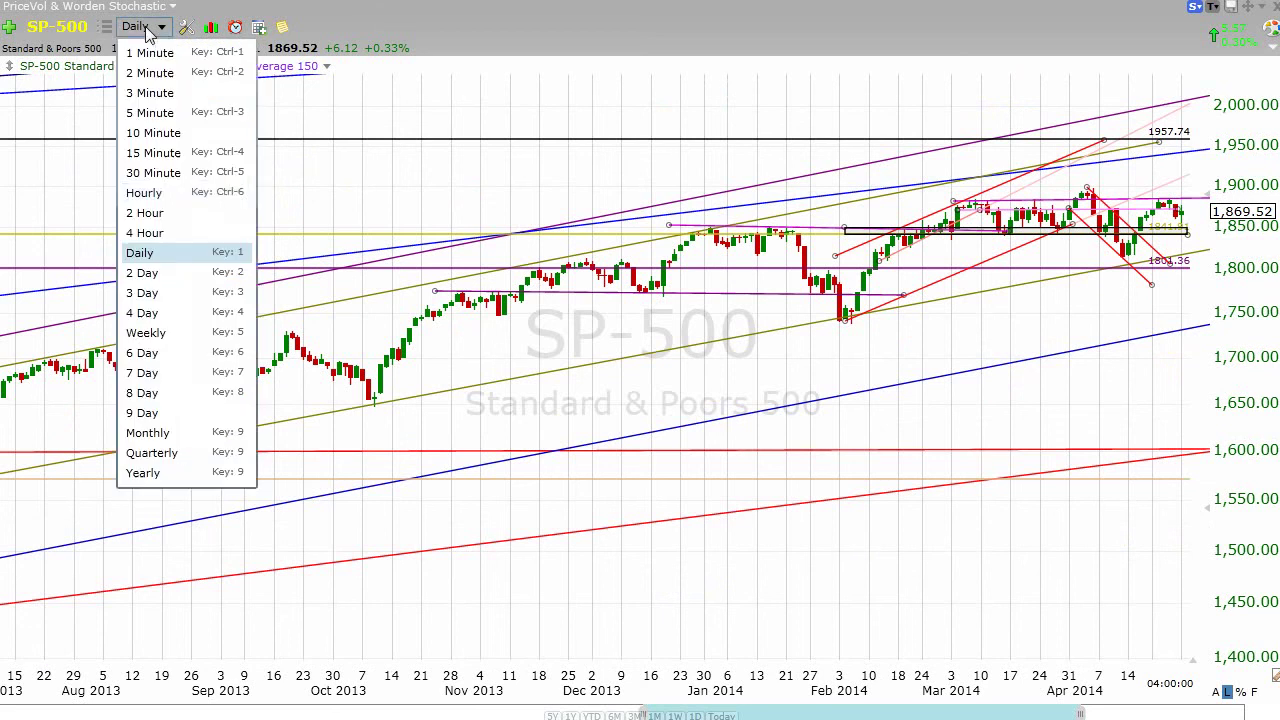
pyautogui.click(183, 175)
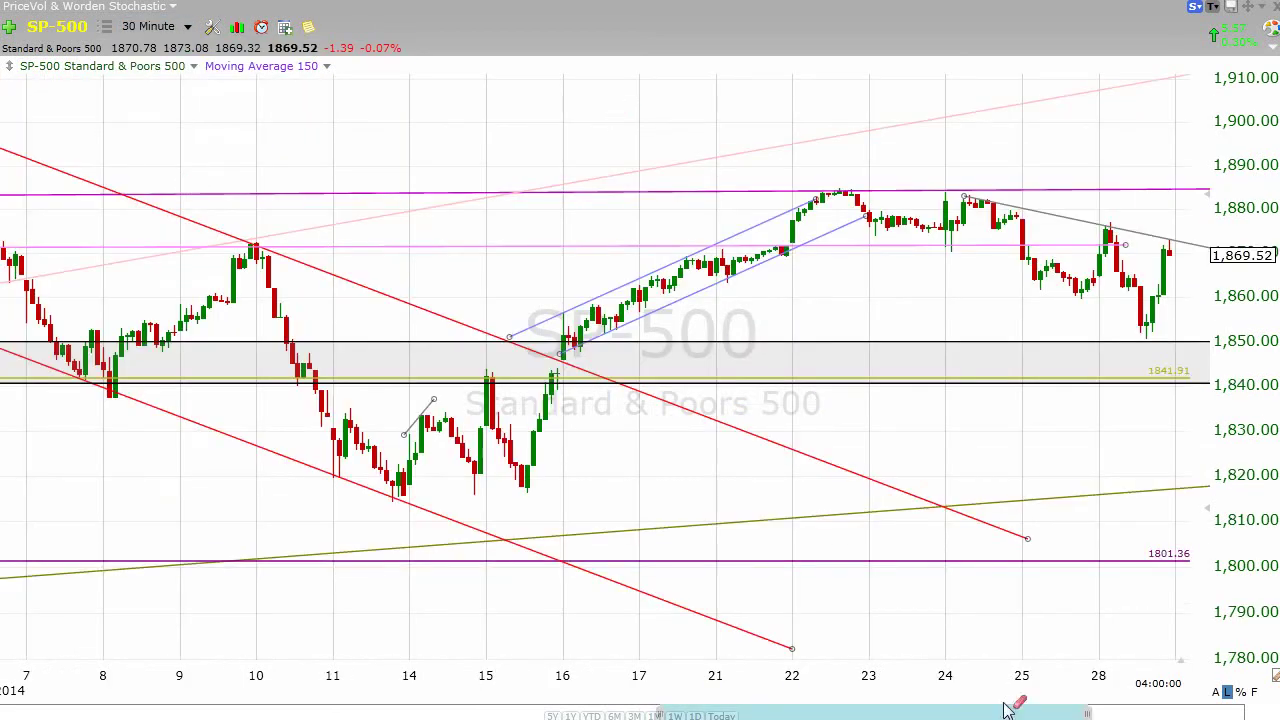
pyautogui.moveTo(1008, 710); pyautogui.dragTo(1080, 710)
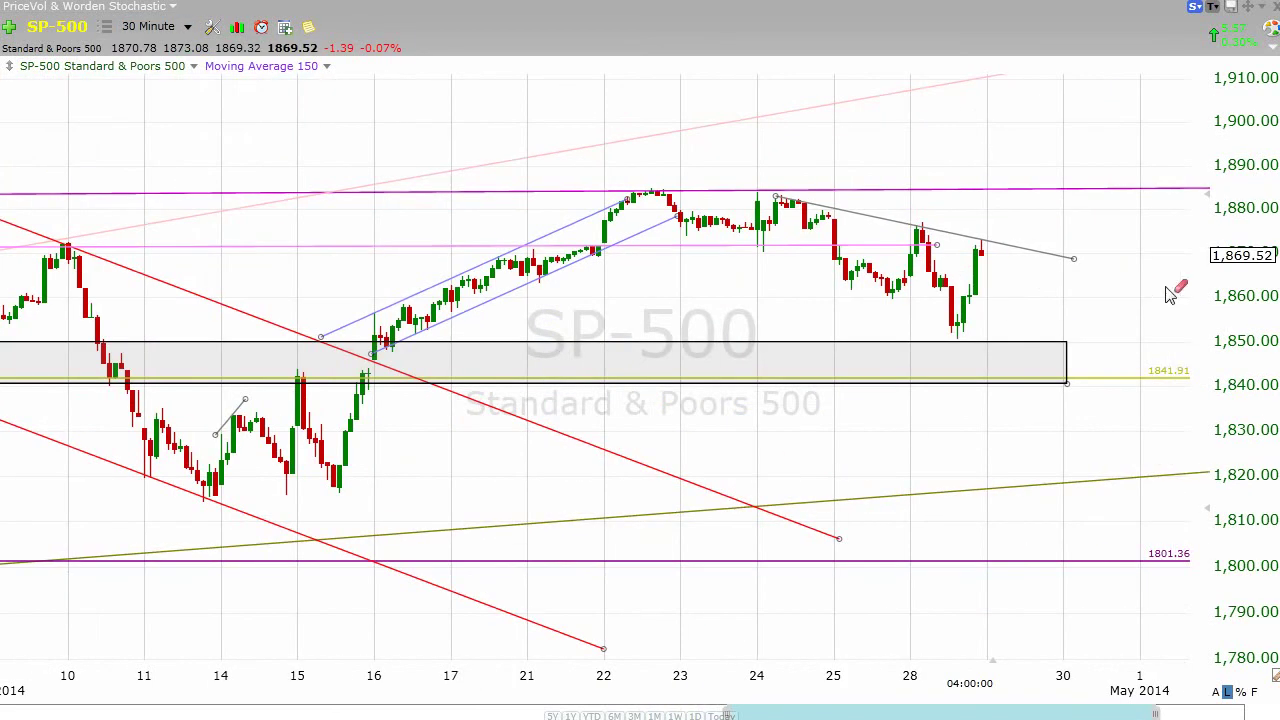
pyautogui.moveTo(1005, 250)
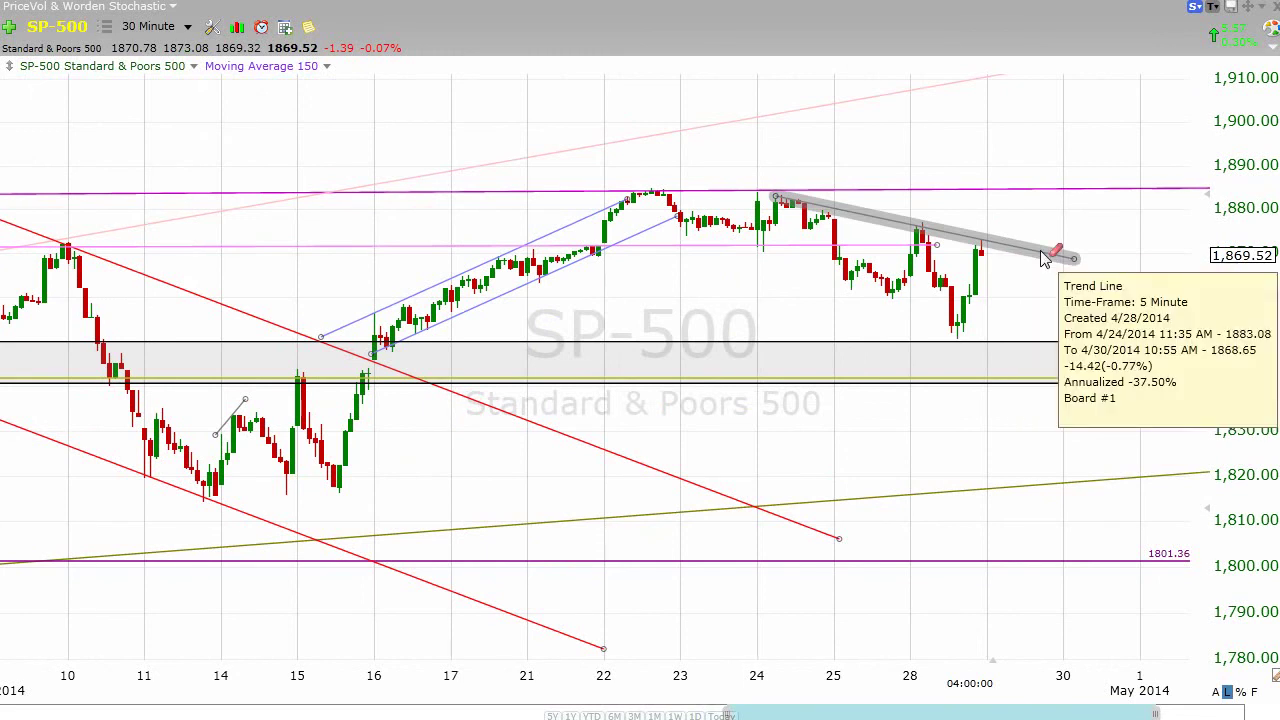
# - Change the chart's time frame to 10 Minute and bring the whole grey downtrend line into view
pyautogui.click(148, 26)
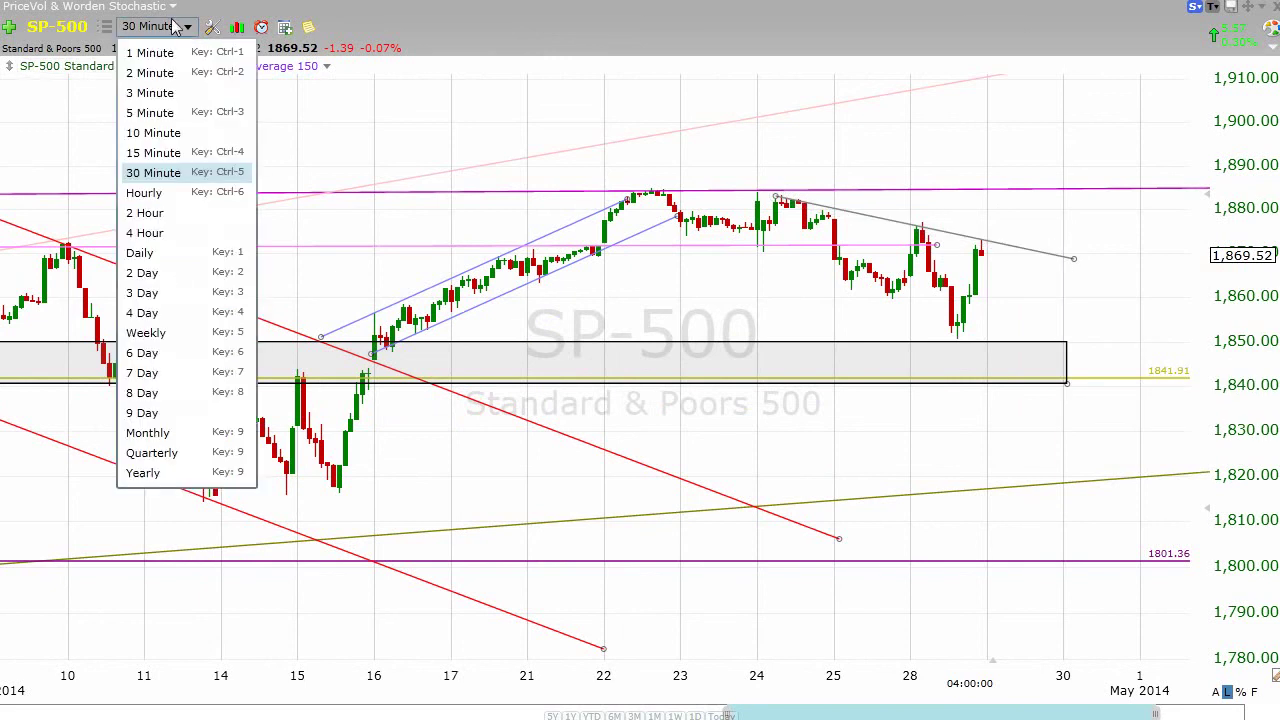
pyautogui.click(183, 136)
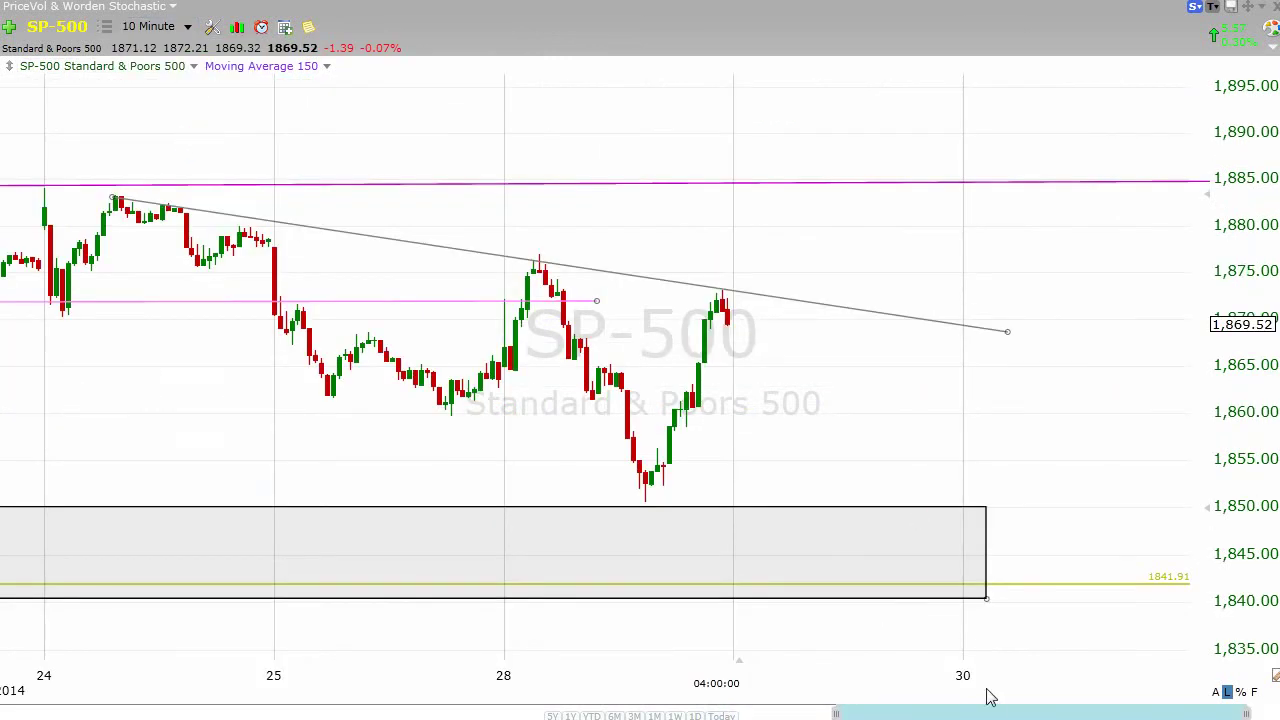
pyautogui.moveTo(995, 716); pyautogui.dragTo(929, 716)
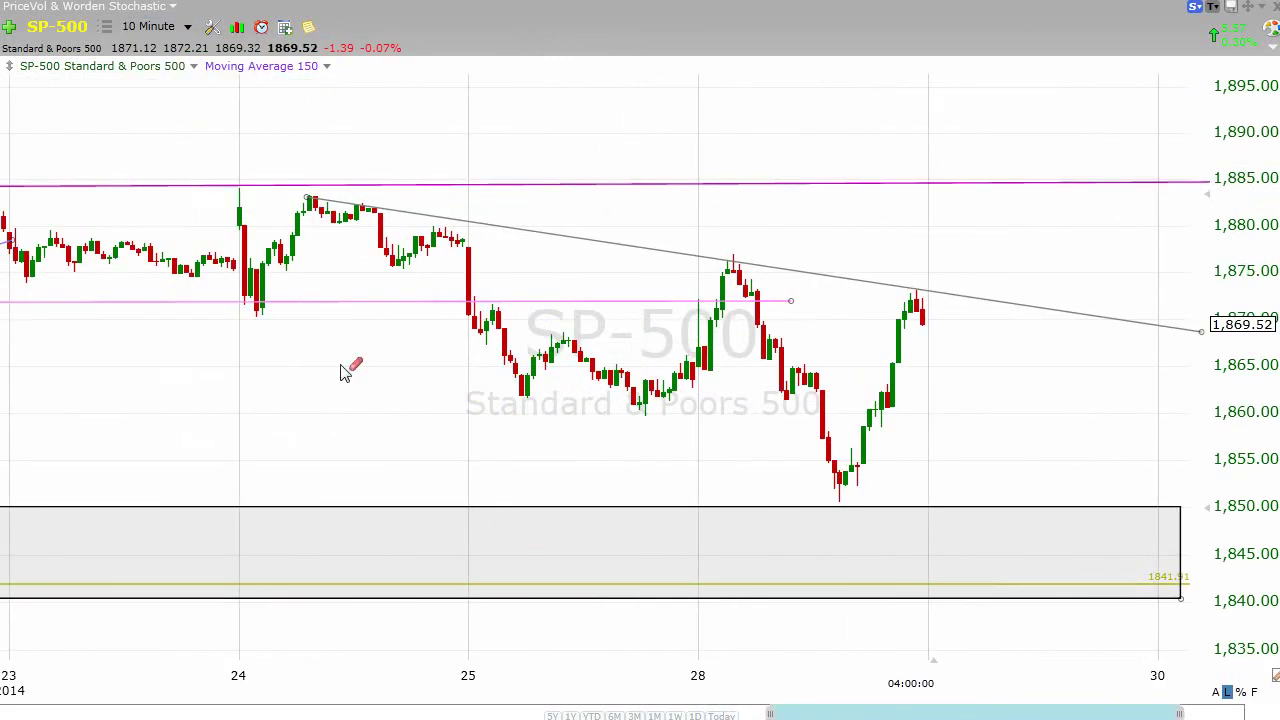